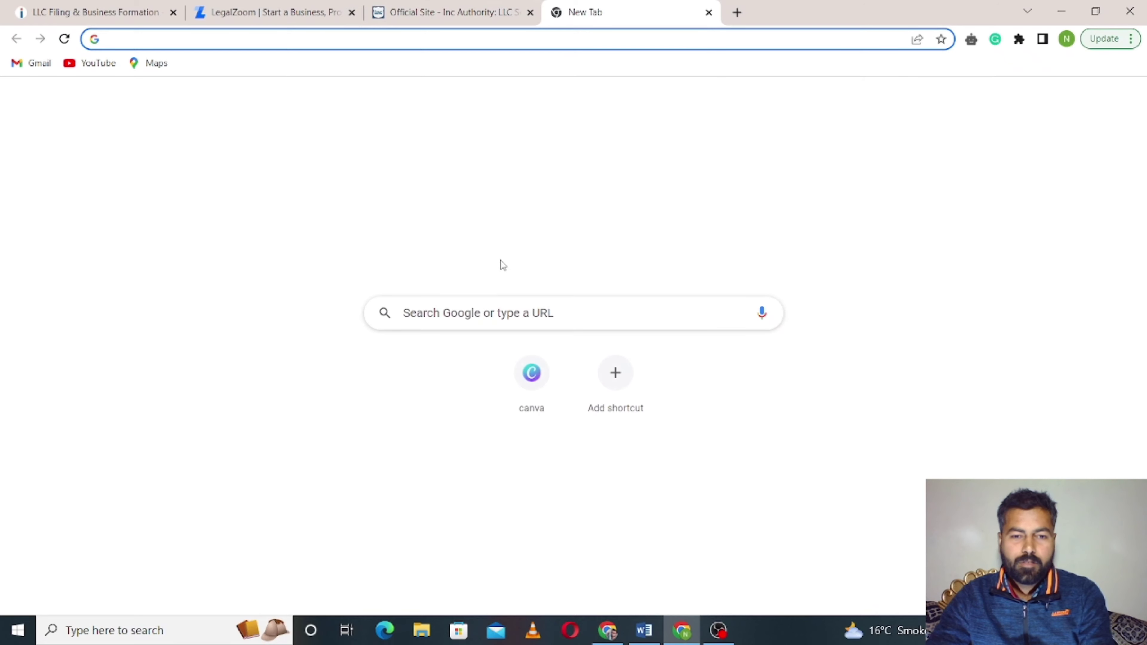
# - Open the Texas Secretary of State website at sos.state.tx.us using the copied address
pyautogui.rightClick(455, 306)
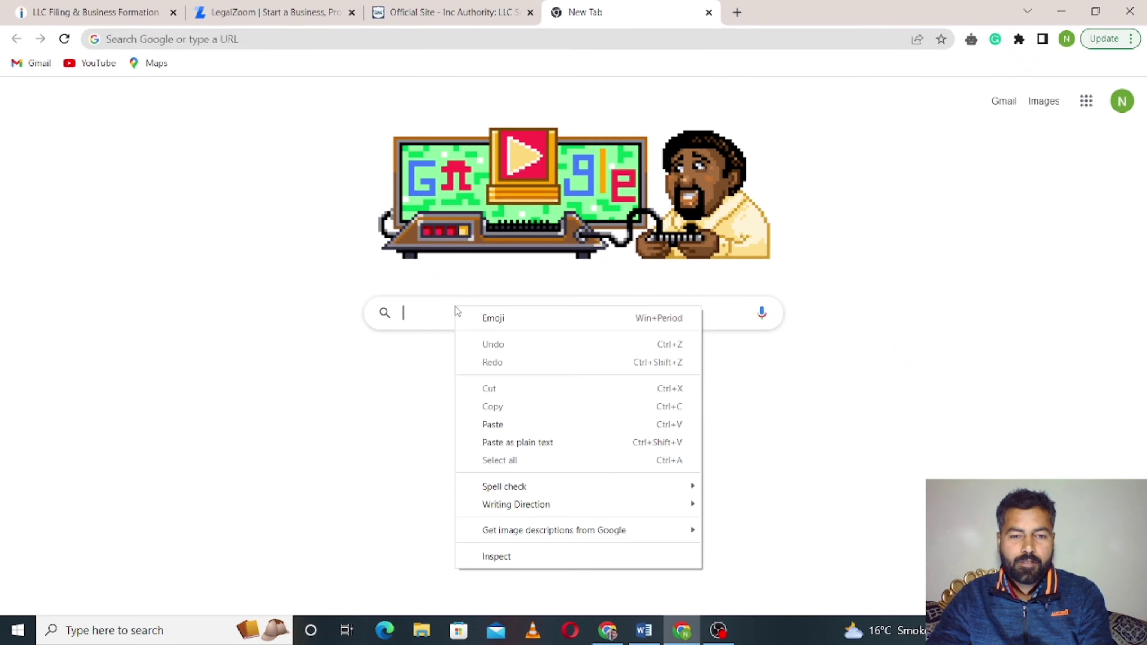
pyautogui.click(501, 425)
pyautogui.press('Return')
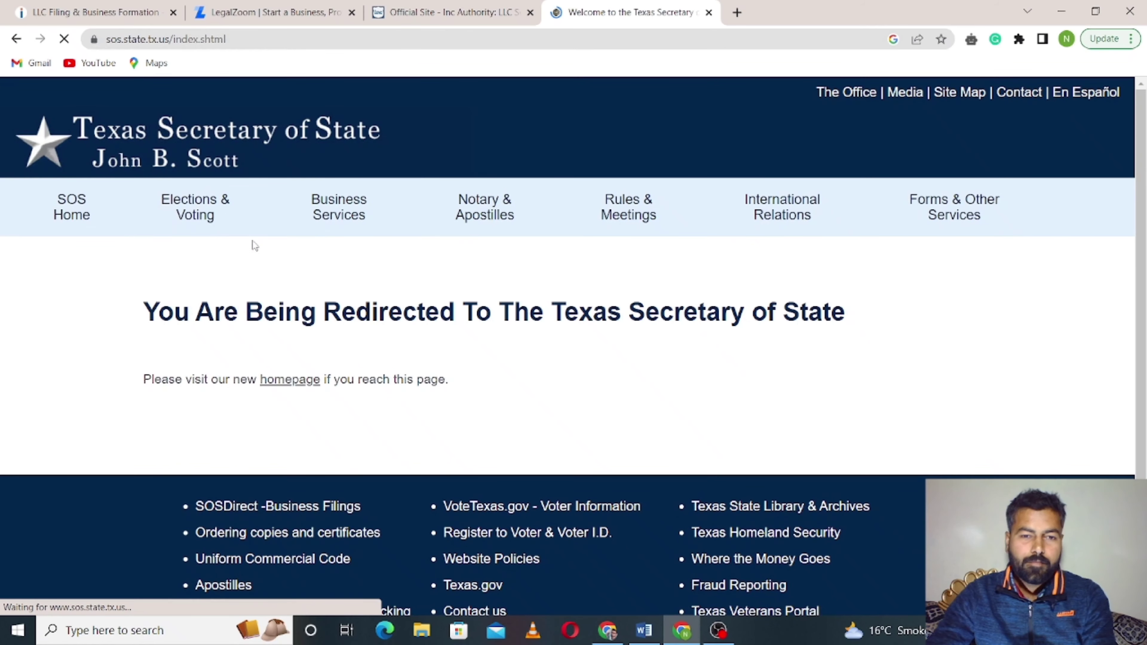
# - Go to the Business Forms page under Business Services and open its Business and Nonprofit Forms list
pyautogui.scroll(-2, 253, 241)
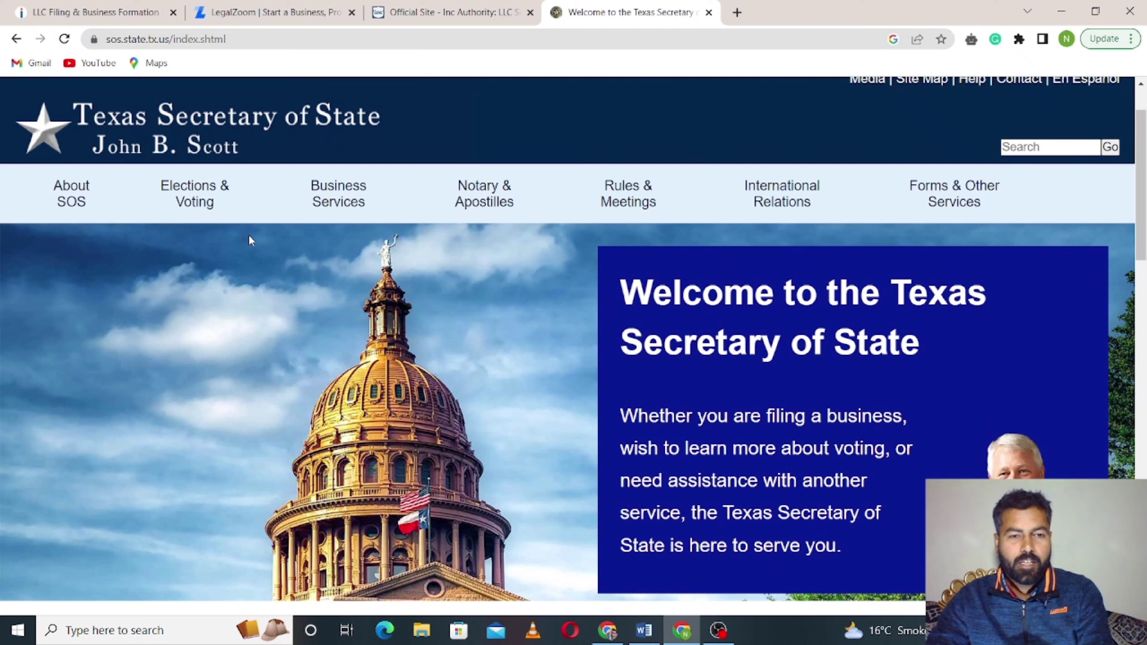
pyautogui.moveTo(345, 216)
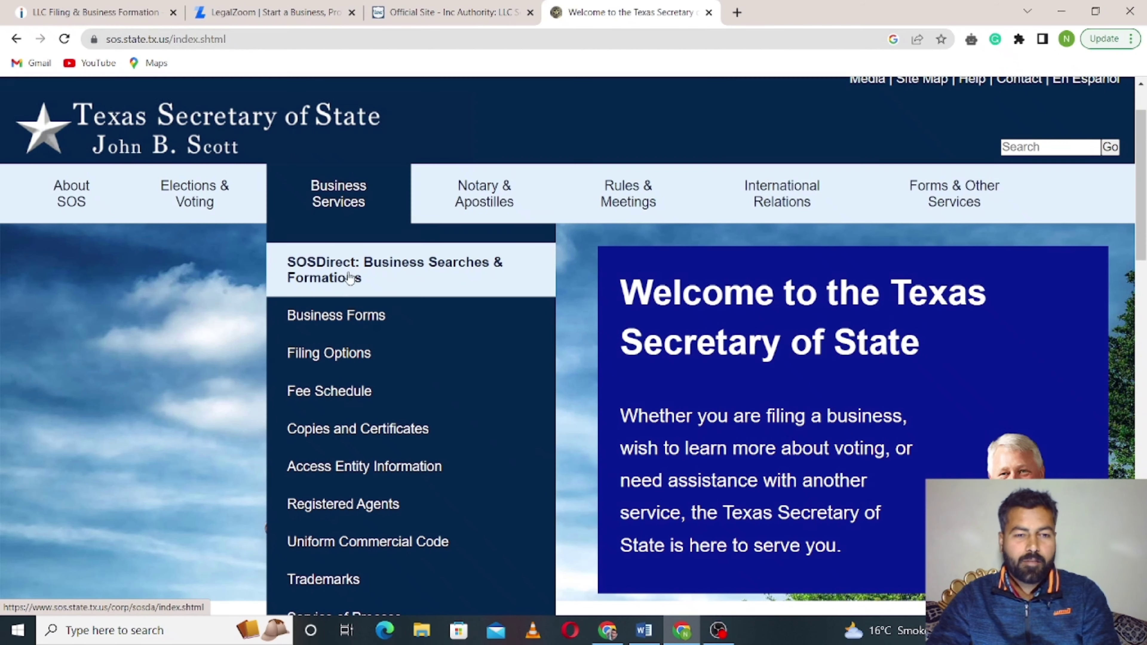
pyautogui.click(345, 316)
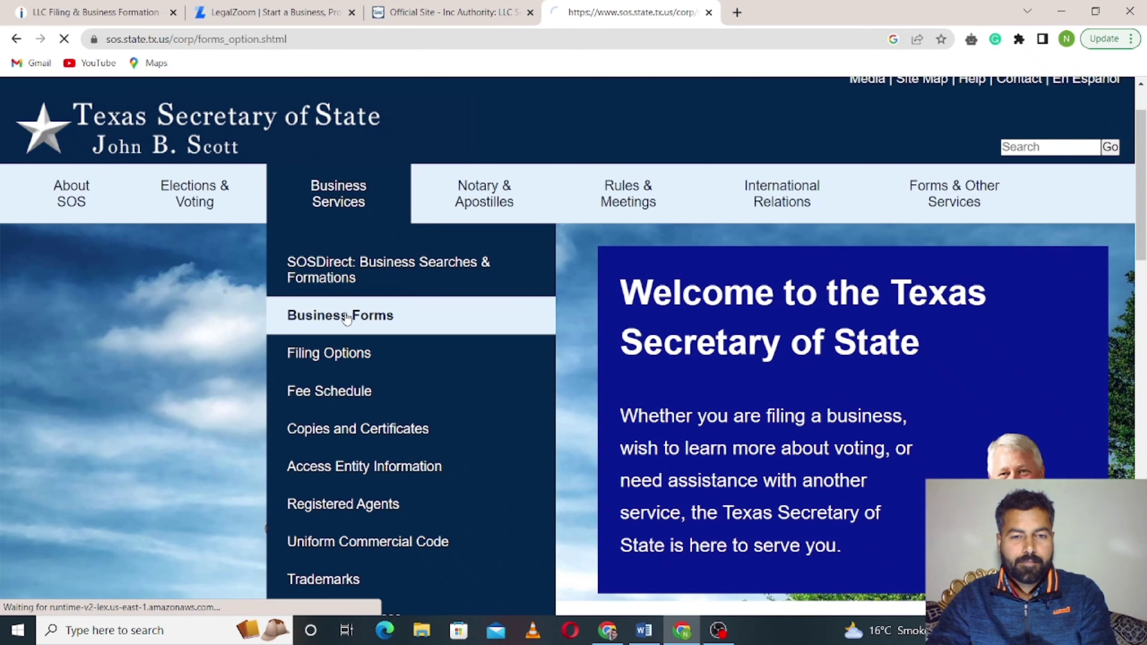
pyautogui.scroll(-2, 346, 318)
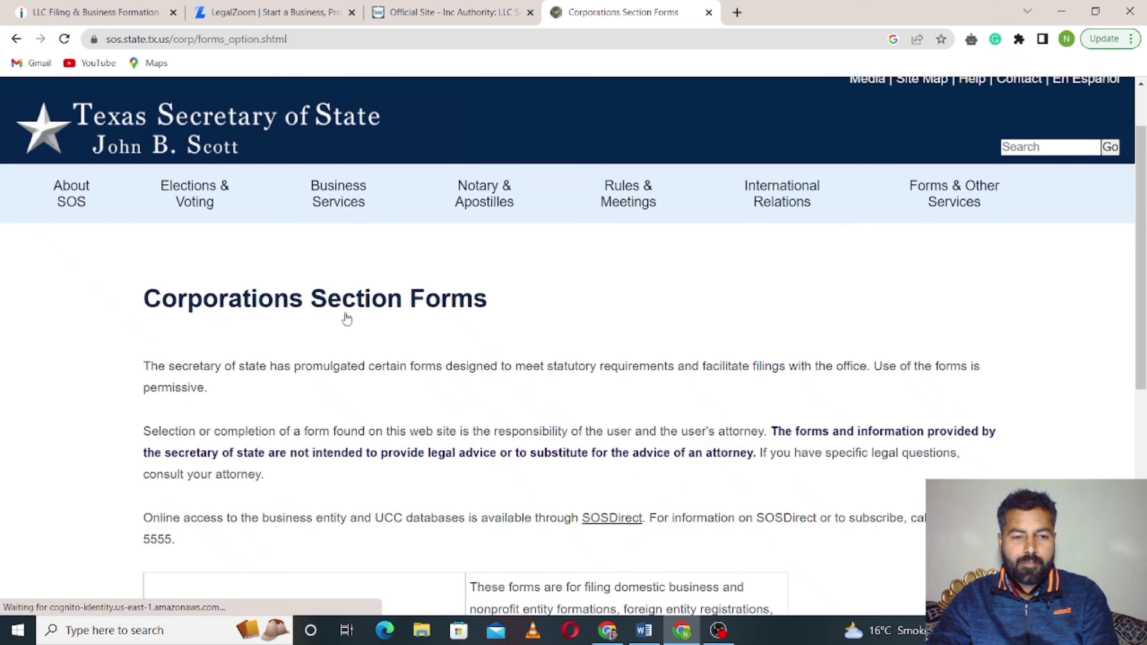
pyautogui.scroll(-6, 346, 318)
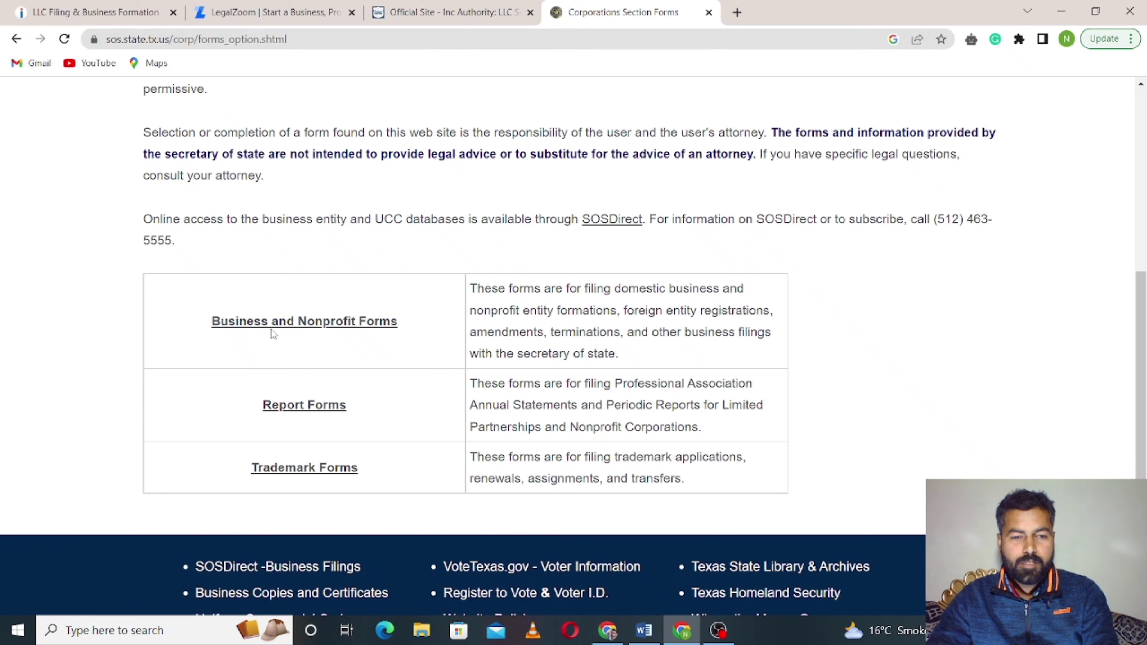
pyautogui.click(334, 323)
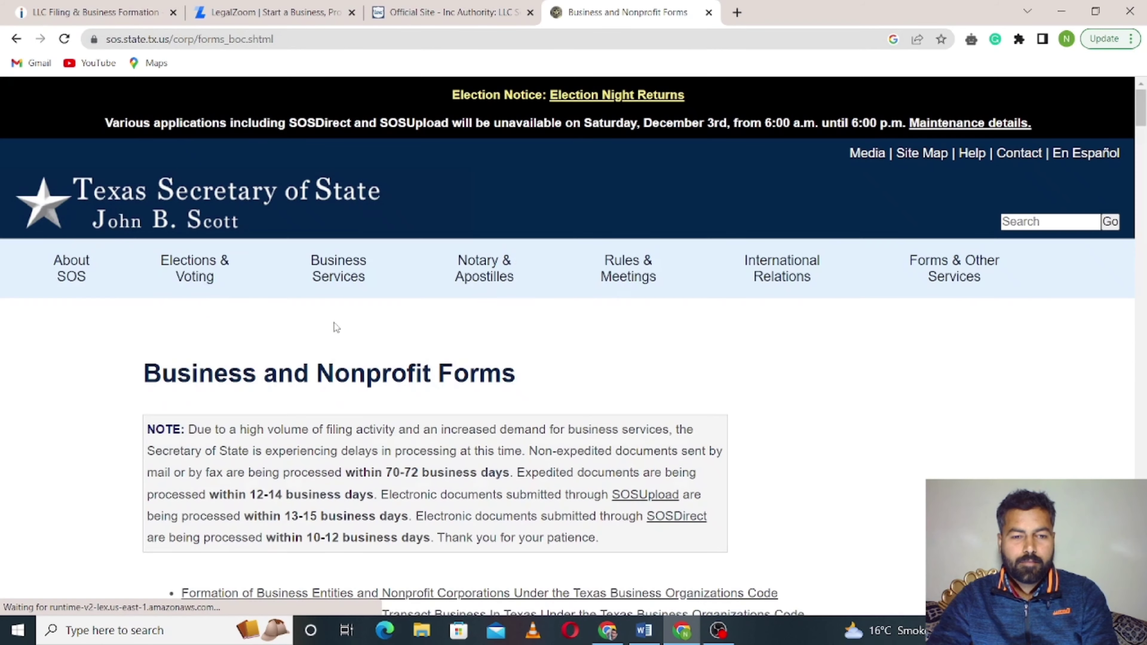
# - Open the PDF version of form 205, Certificate of Formation for a Limited Liability Company
pyautogui.moveTo(509, 250)
pyautogui.scroll(-15, 509, 249)
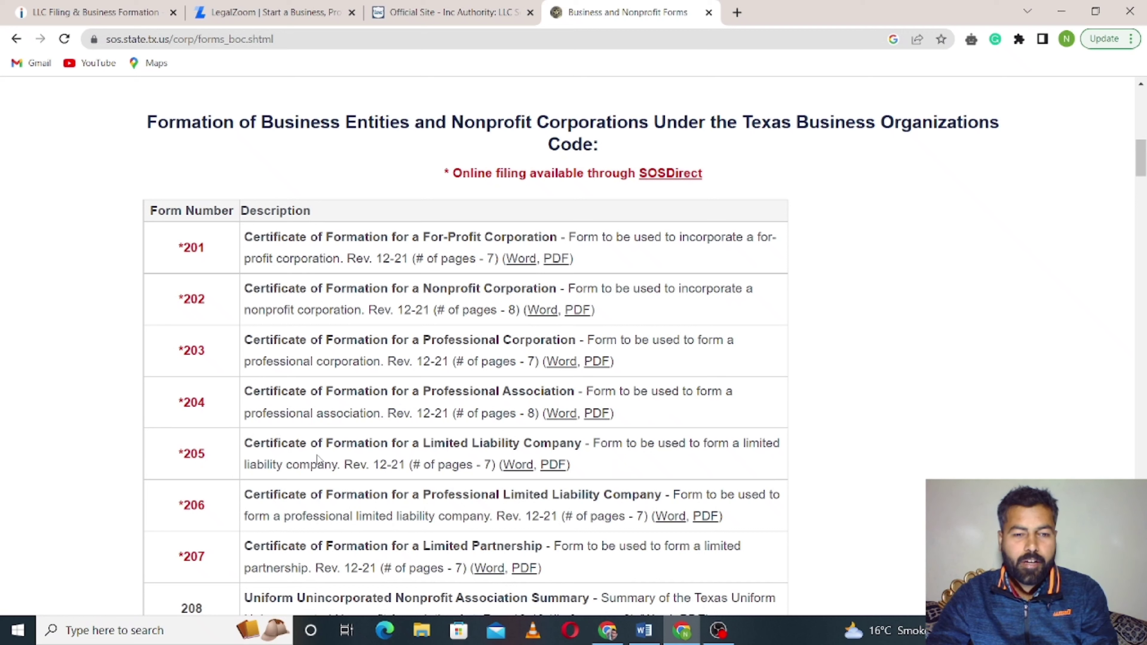
pyautogui.click(557, 468)
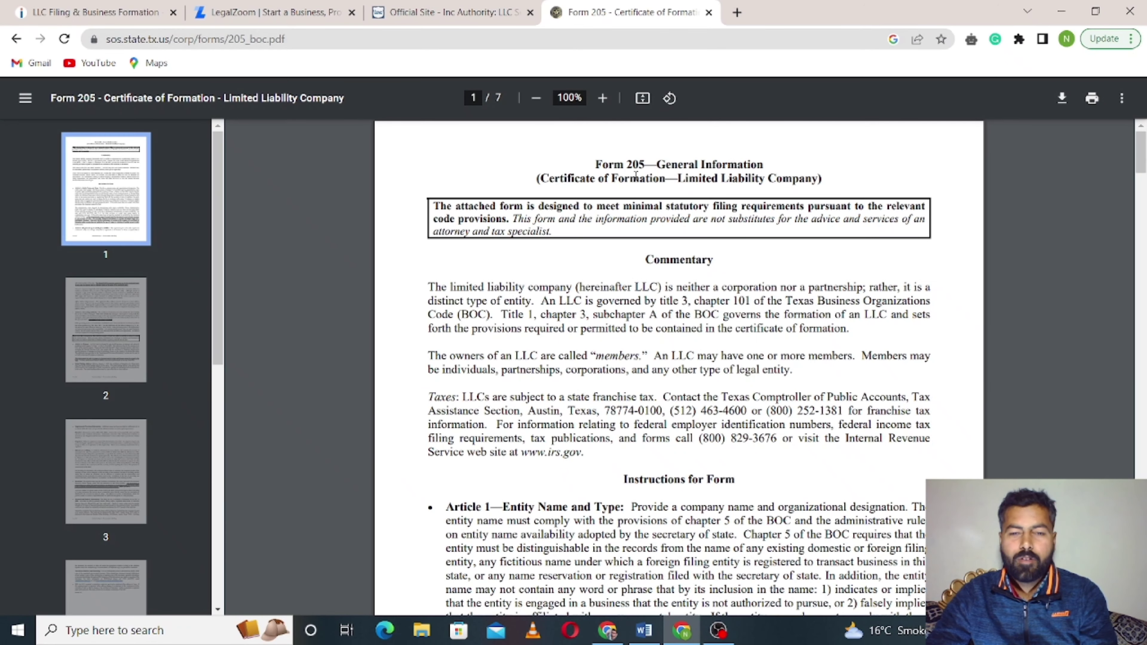
# - Look through the instruction pages of Form 205 as far as the first page of the blank certificate
pyautogui.scroll(-15, 635, 175)
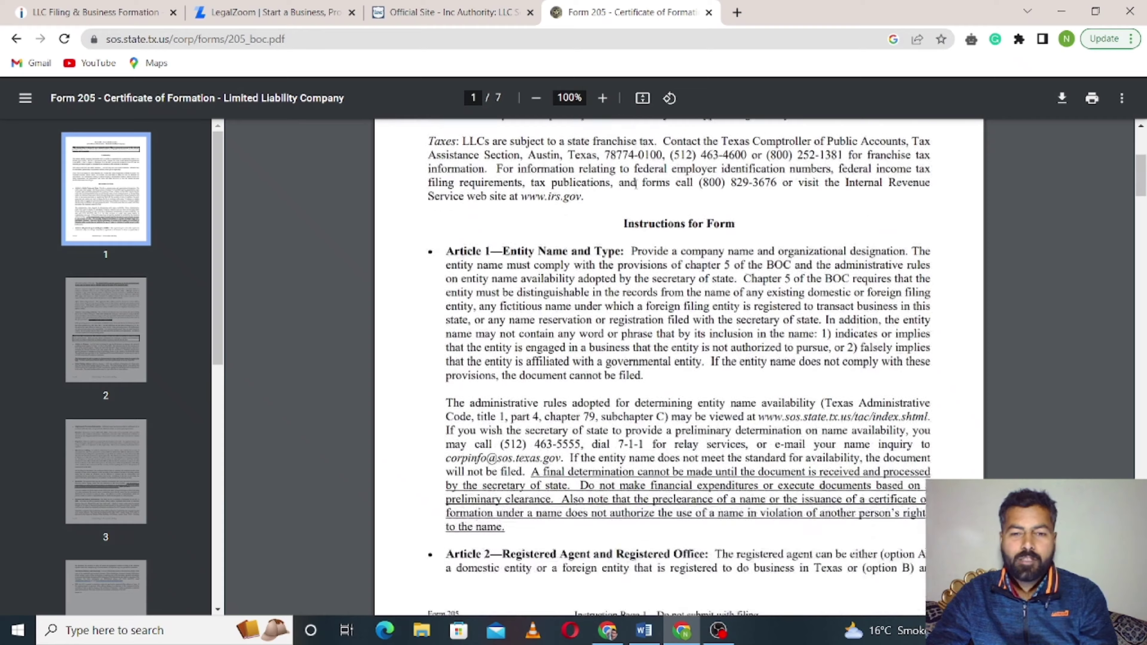
pyautogui.scroll(-20, 635, 191)
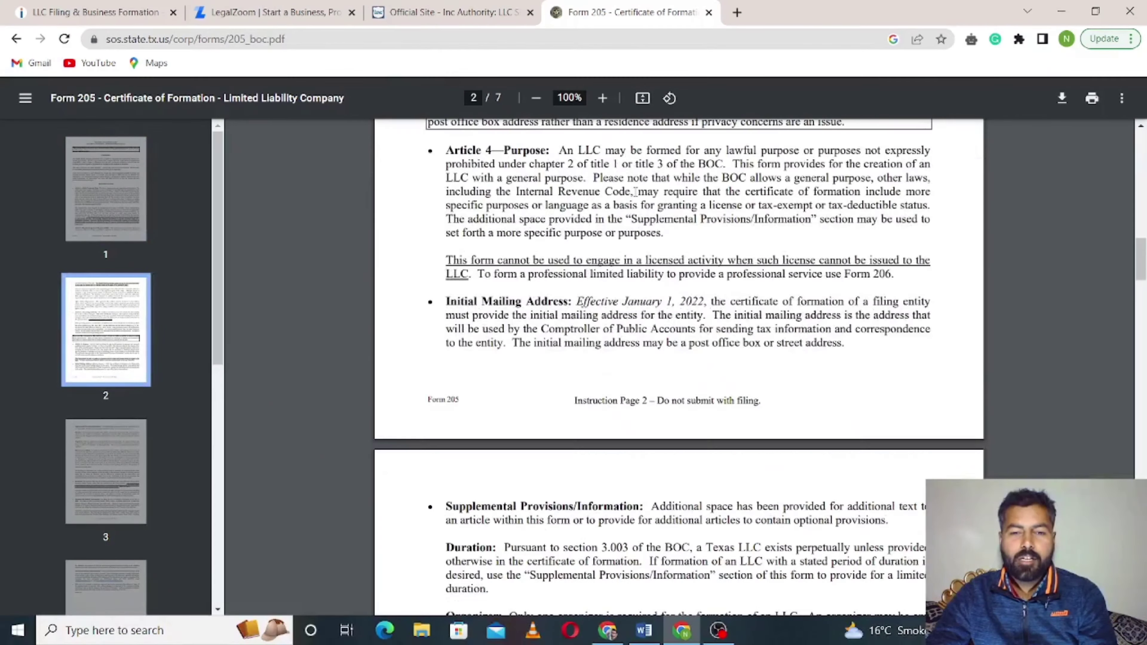
pyautogui.scroll(-20, 632, 208)
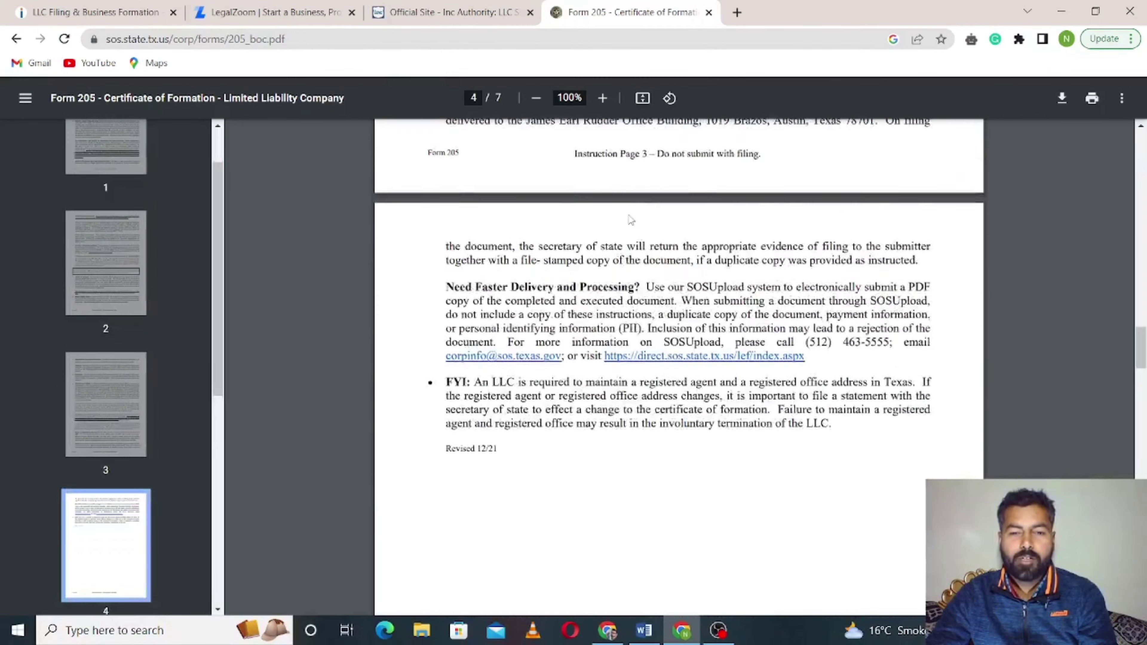
pyautogui.scroll(-5, 631, 226)
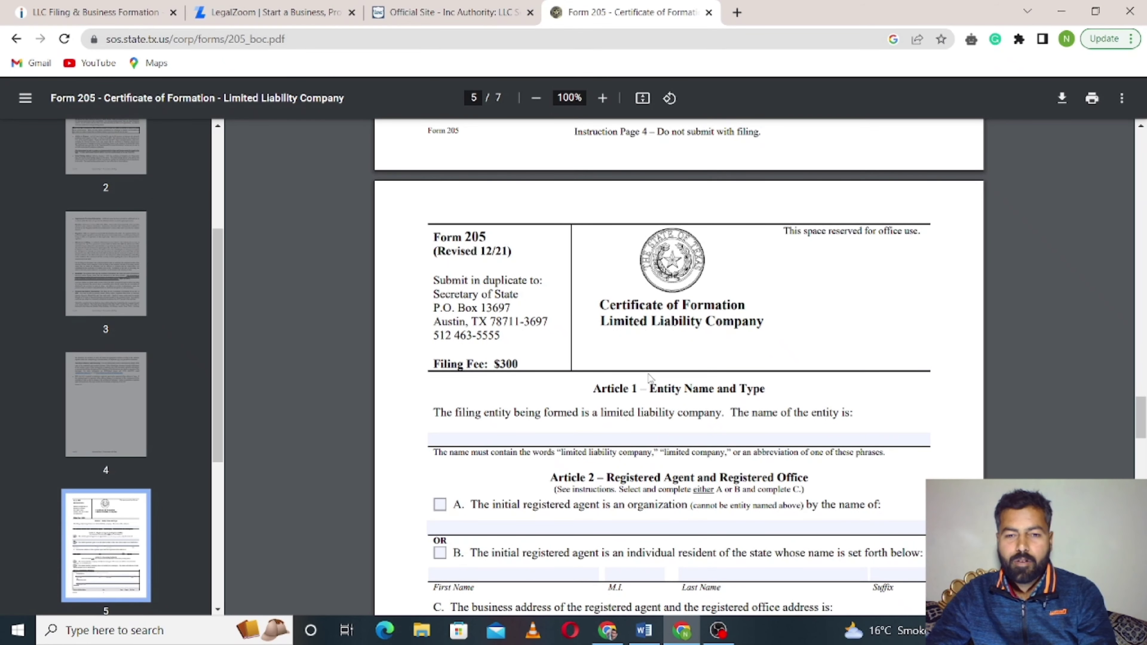
# - Switch to the filled-in copy of Form 205 and review Articles 1 to 3, including Initial Governing Person 1
pyautogui.scroll(-2, 650, 378)
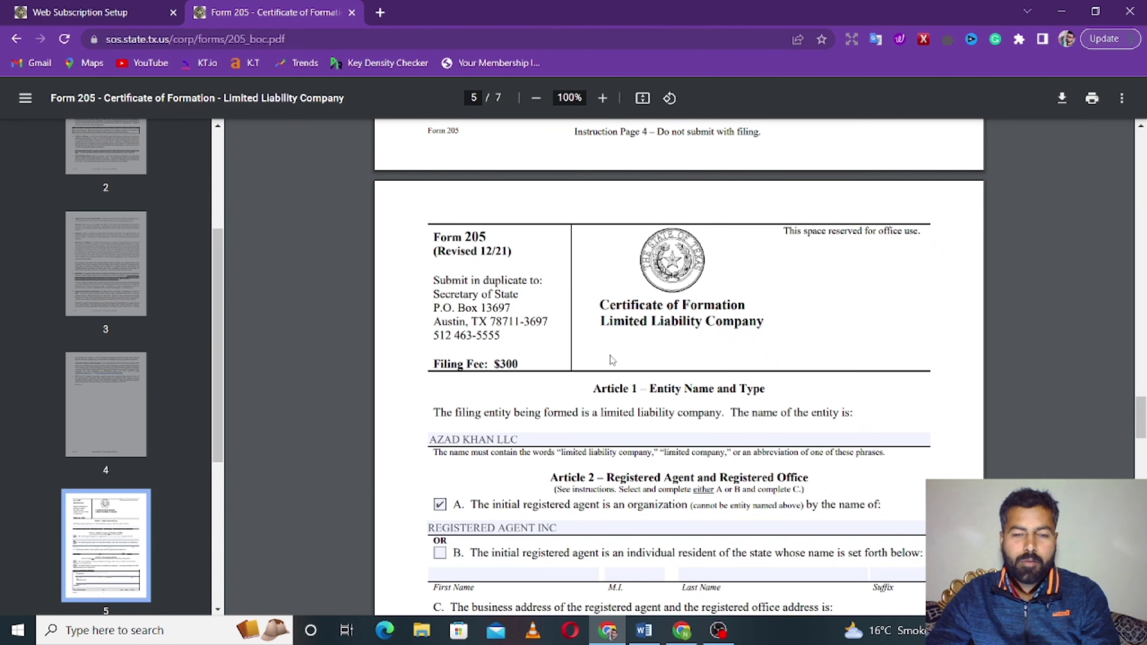
pyautogui.scroll(-3, 605, 384)
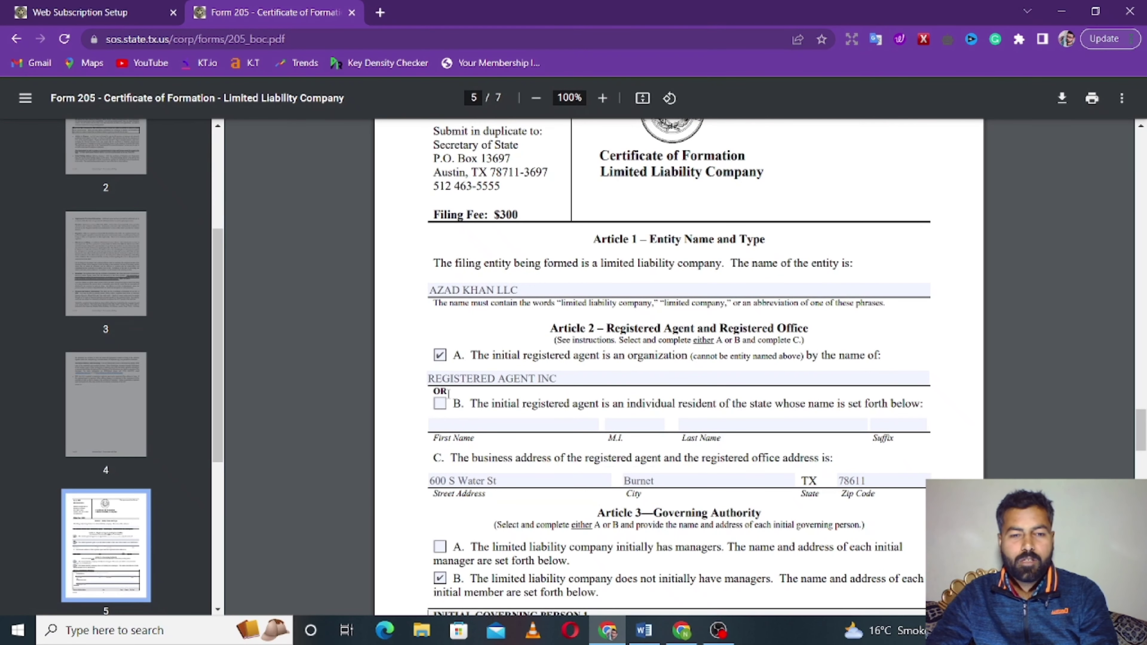
pyautogui.scroll(-2, 477, 445)
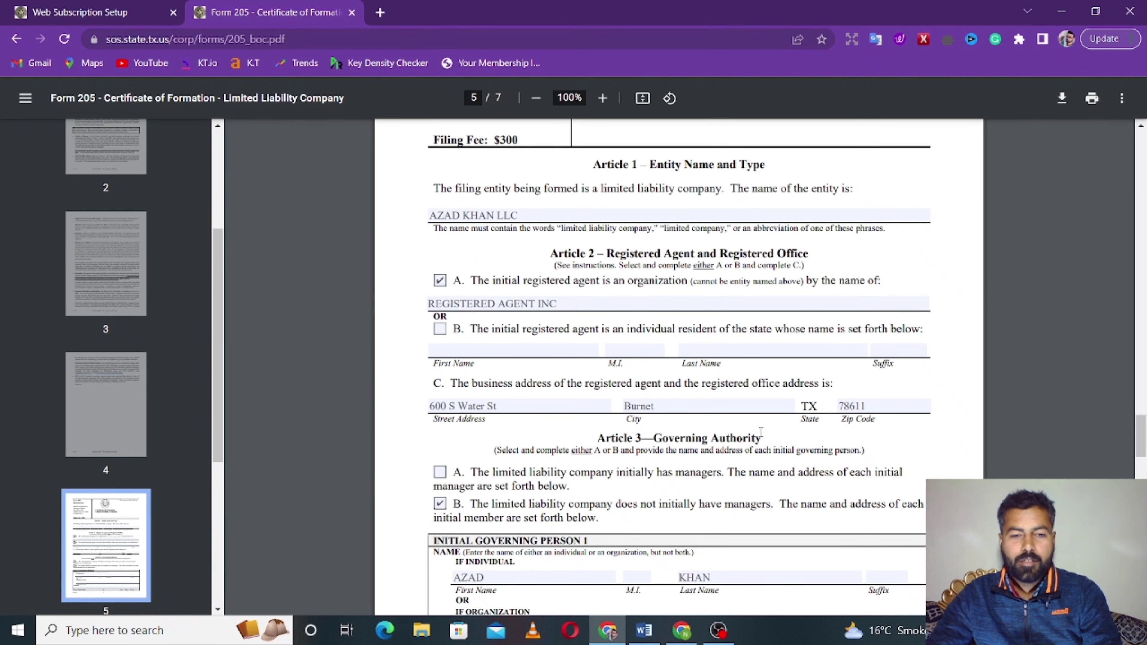
pyautogui.scroll(-2, 622, 392)
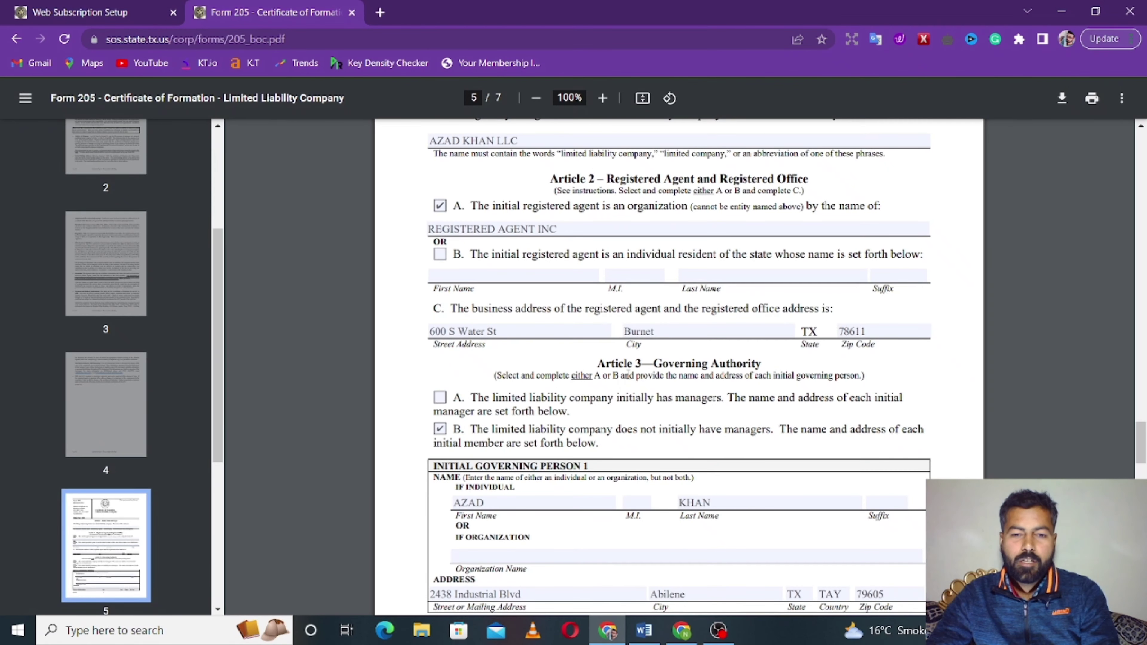
pyautogui.scroll(-2, 733, 379)
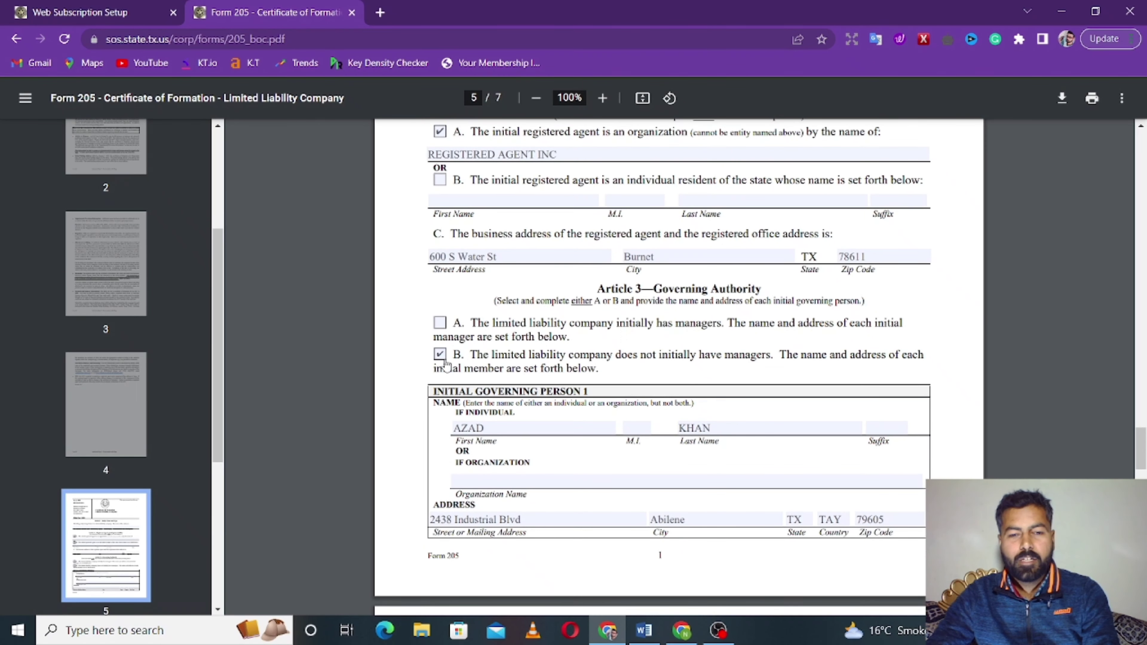
pyautogui.scroll(-2, 446, 365)
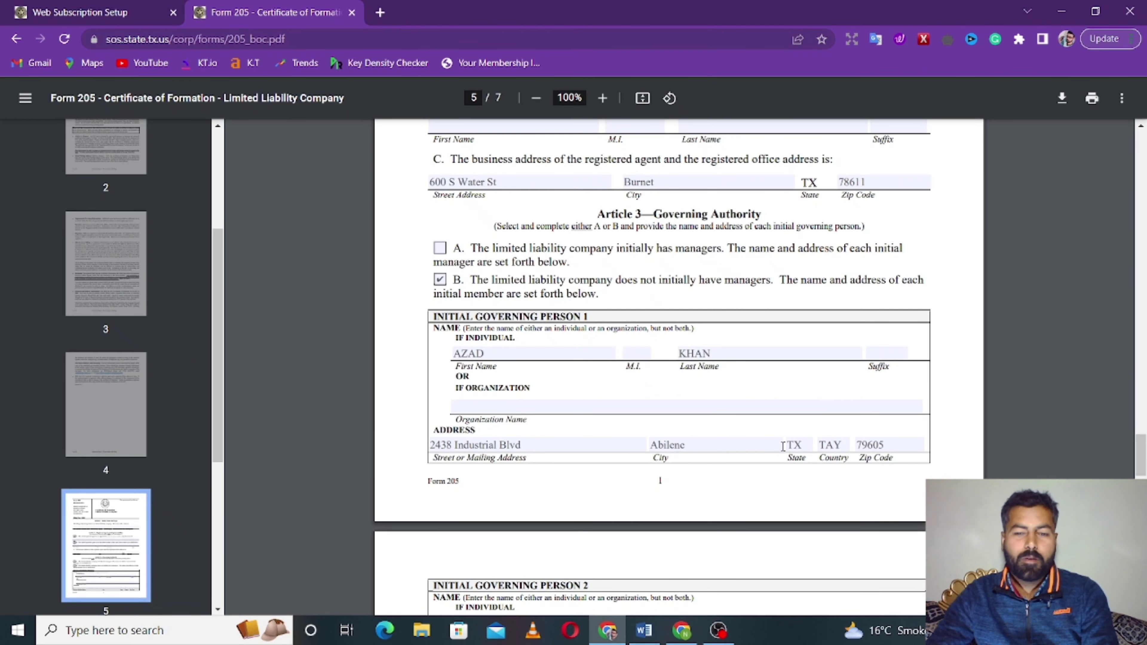
pyautogui.scroll(-1, 826, 458)
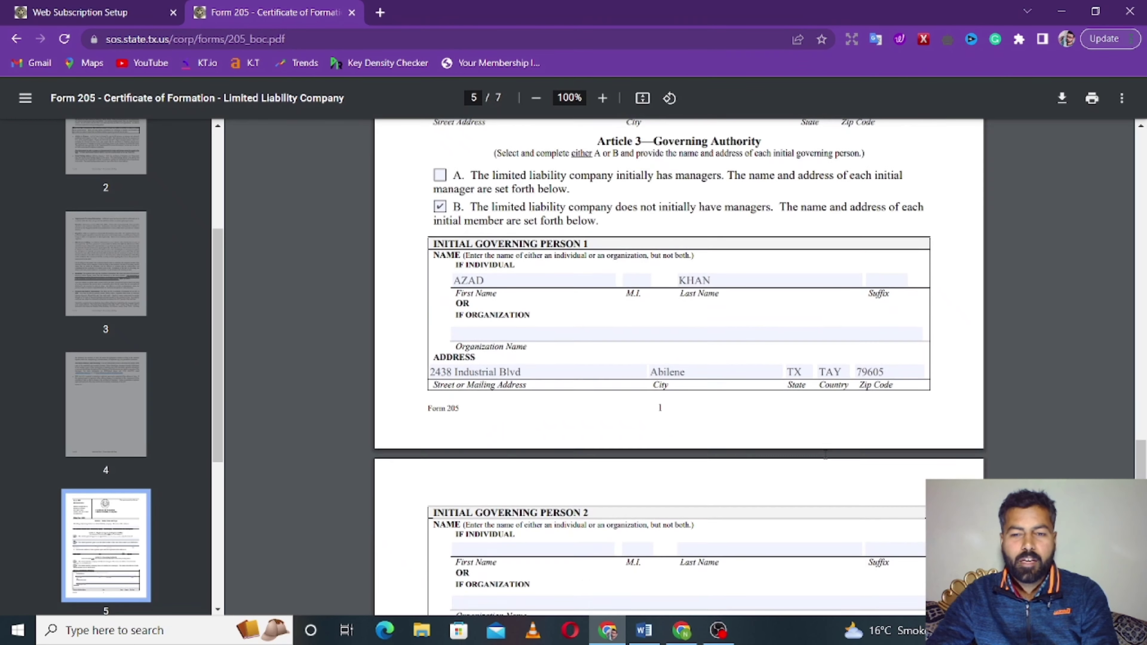
# - Review the form's second page: Governing Persons 2 and 3, Article 4, Initial Mailing Address and Supplemental Provisions
pyautogui.scroll(-3, 826, 458)
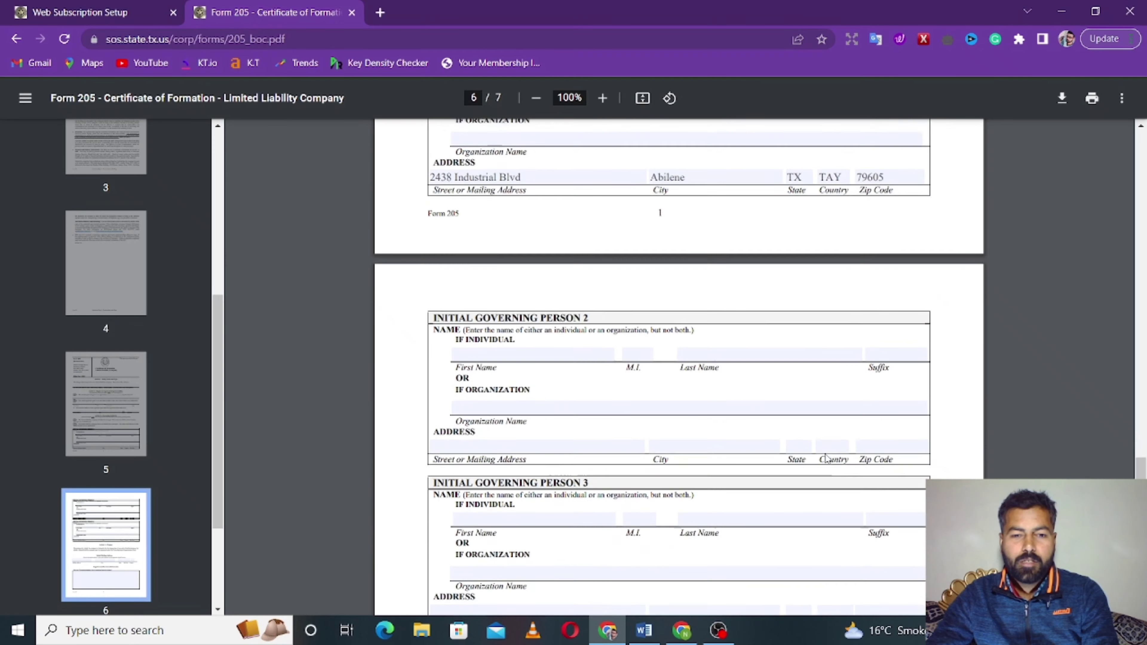
pyautogui.scroll(-1, 826, 458)
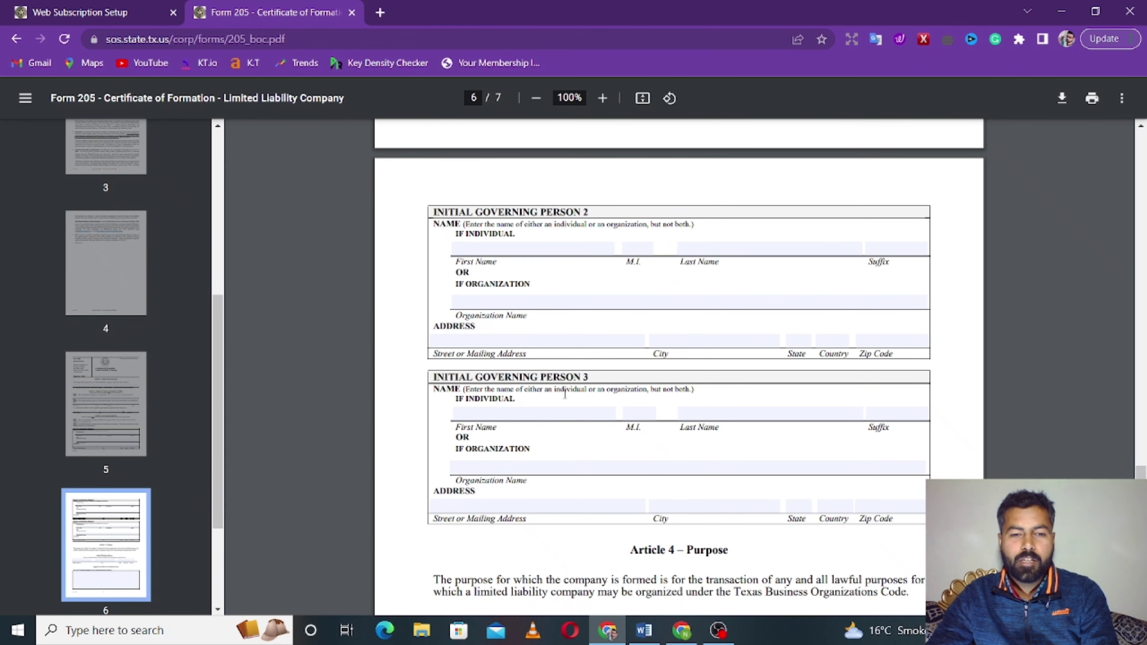
pyautogui.scroll(-1, 566, 397)
pyautogui.scroll(-2, 565, 393)
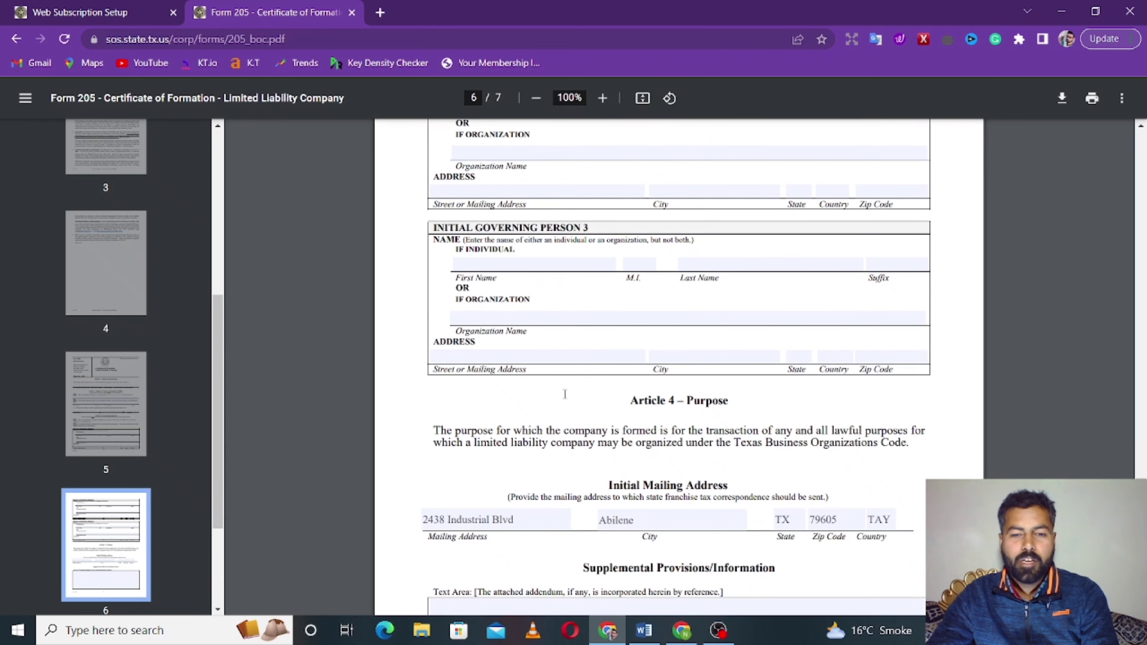
pyautogui.scroll(-1, 565, 393)
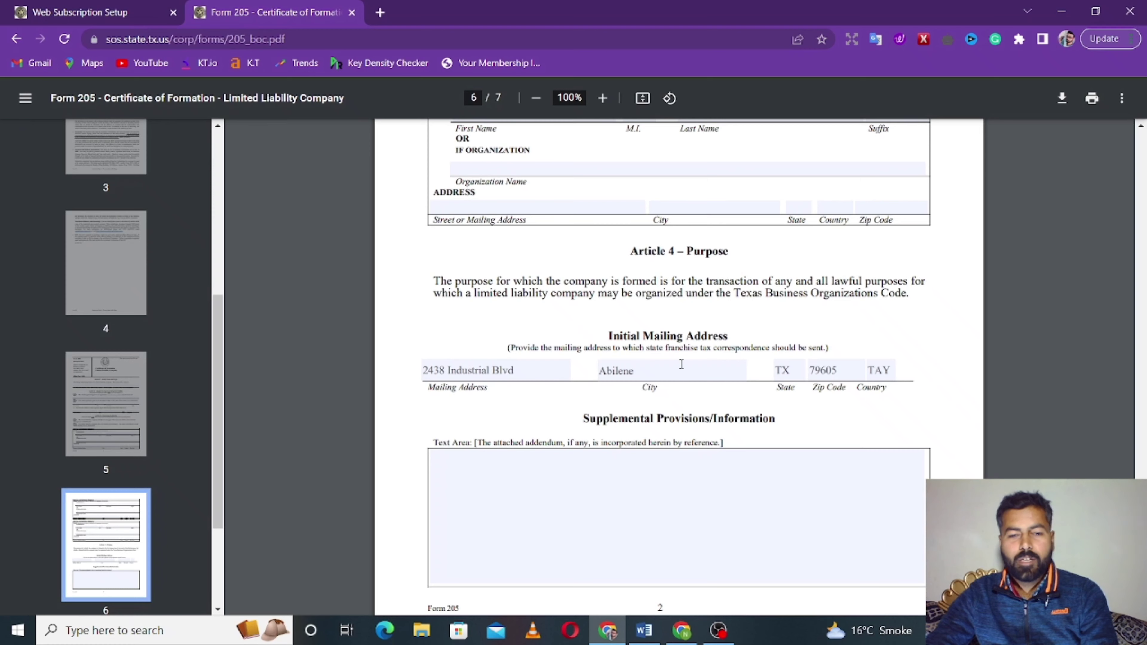
pyautogui.scroll(-2, 681, 365)
pyautogui.scroll(-2, 552, 417)
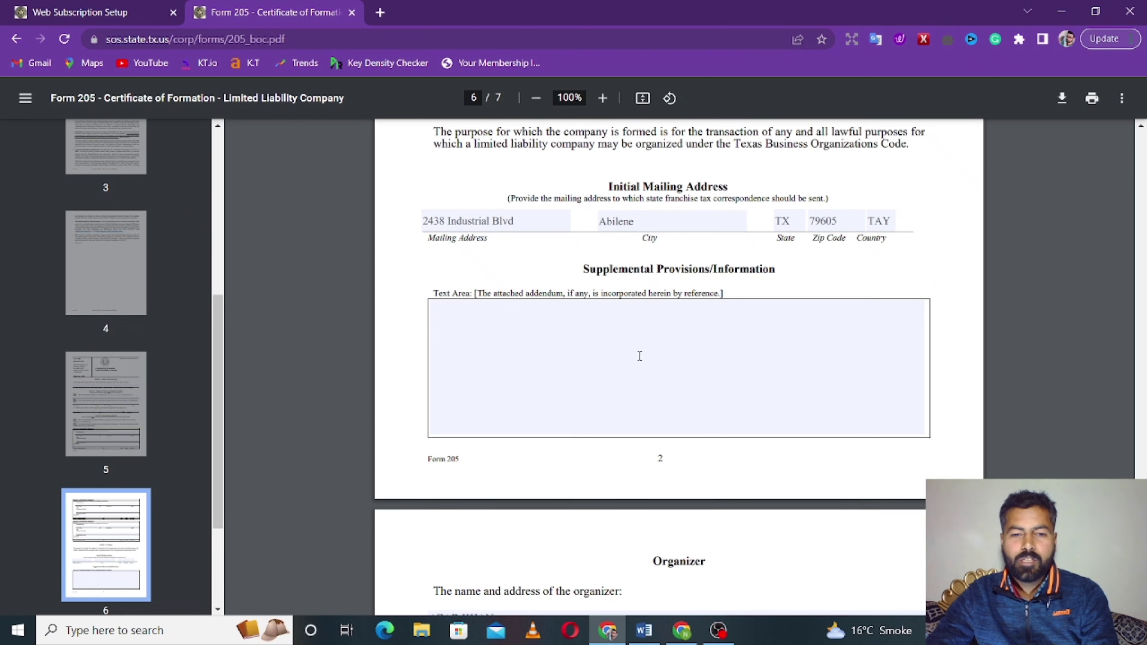
pyautogui.scroll(-1, 639, 356)
# - Review the Organizer, Effectiveness of Filing and Execution sections on the last page, and return to the Initial Mailing Address section
pyautogui.scroll(-2, 639, 356)
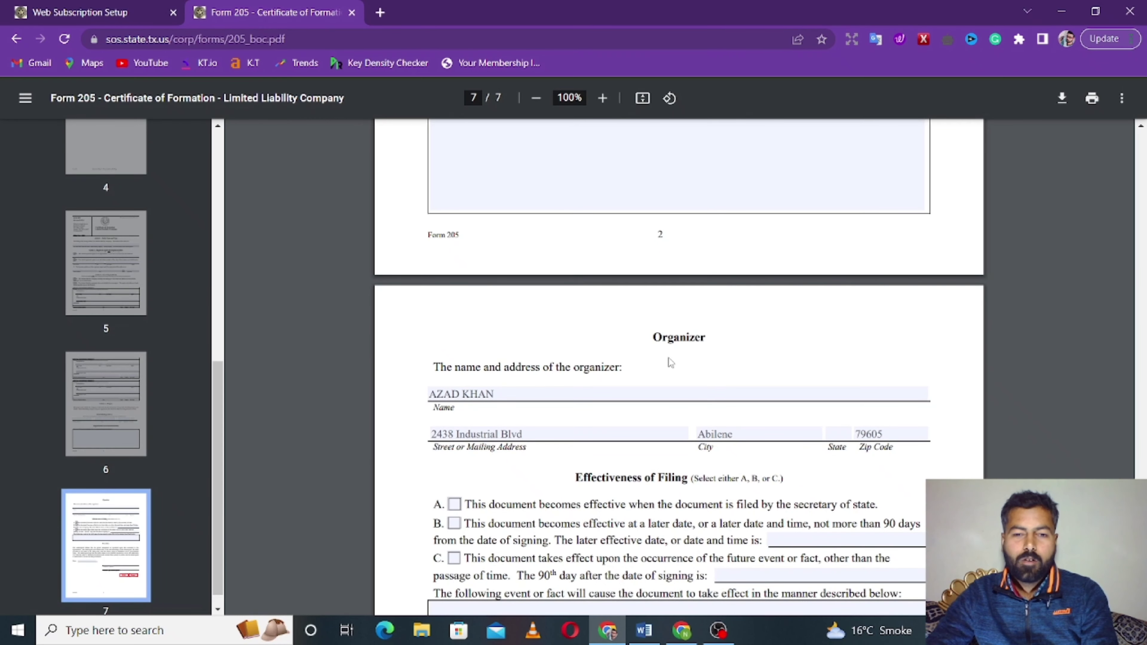
pyautogui.scroll(-1, 673, 361)
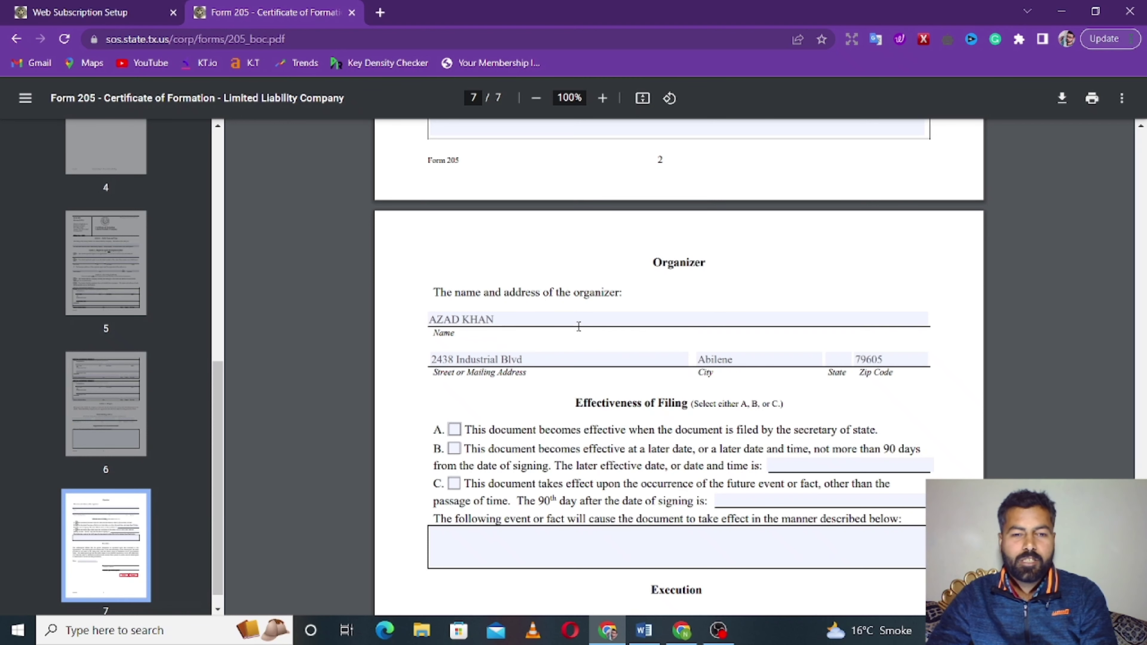
pyautogui.scroll(-2, 454, 332)
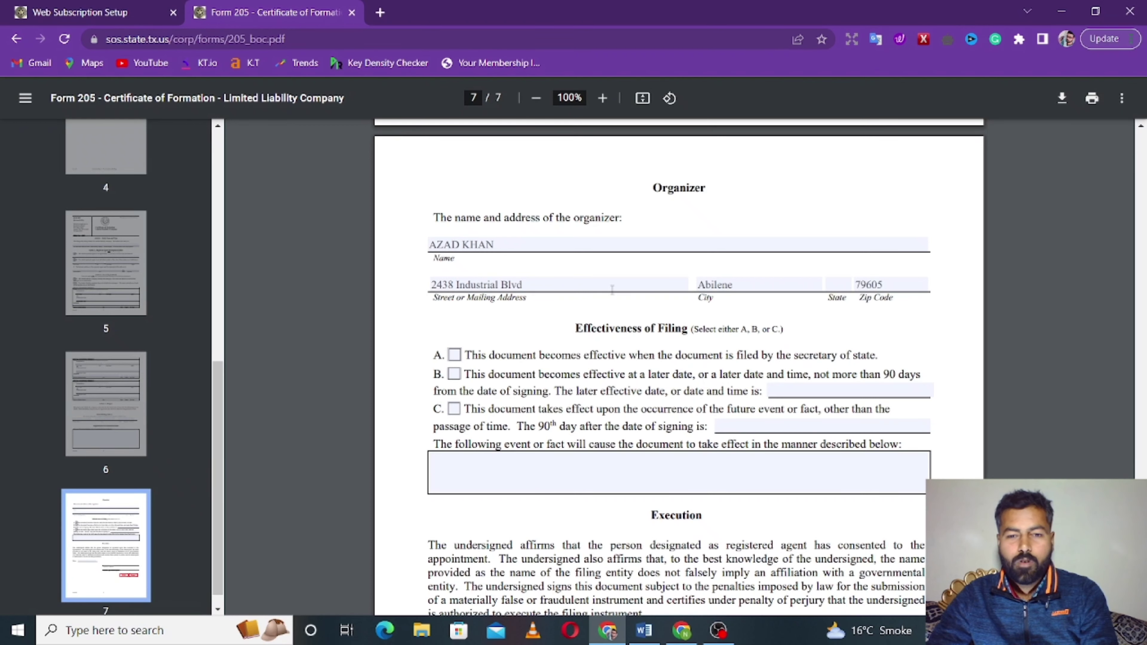
pyautogui.scroll(-2, 750, 283)
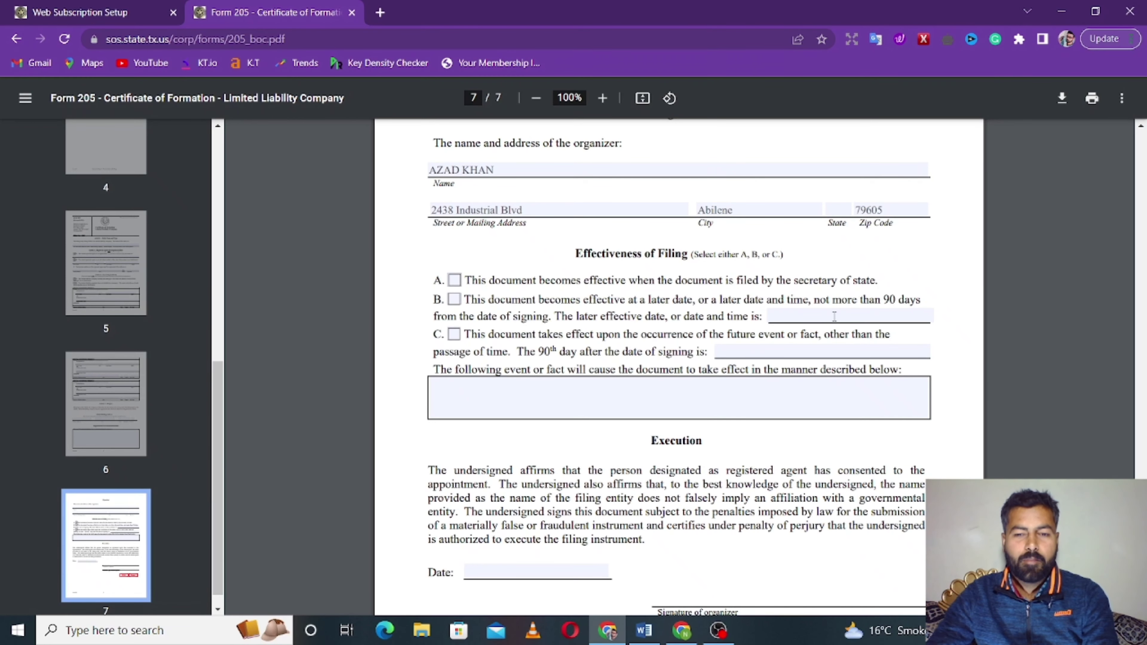
pyautogui.scroll(-2, 833, 316)
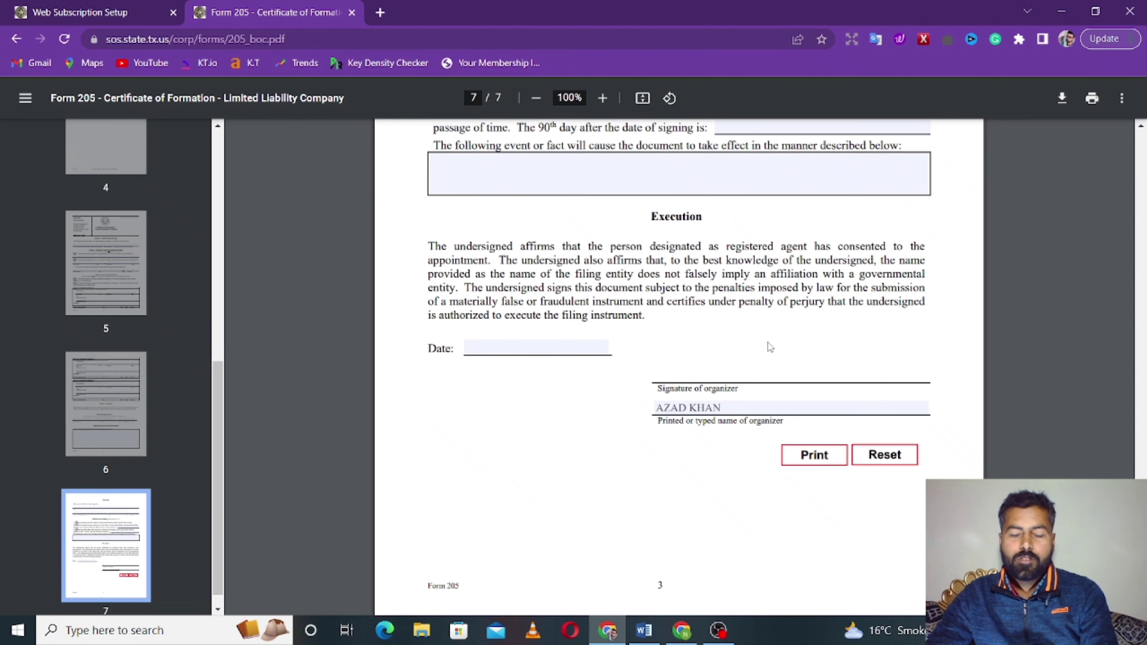
pyautogui.scroll(-4, 821, 316)
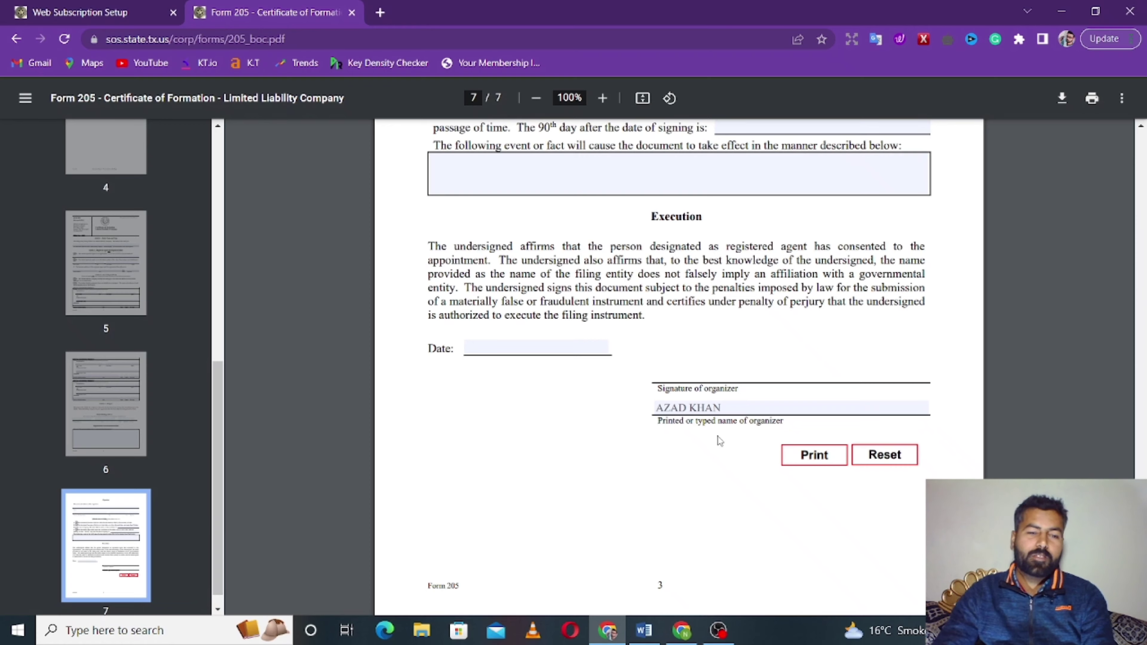
pyautogui.scroll(-1, 685, 429)
pyautogui.scroll(10, 685, 429)
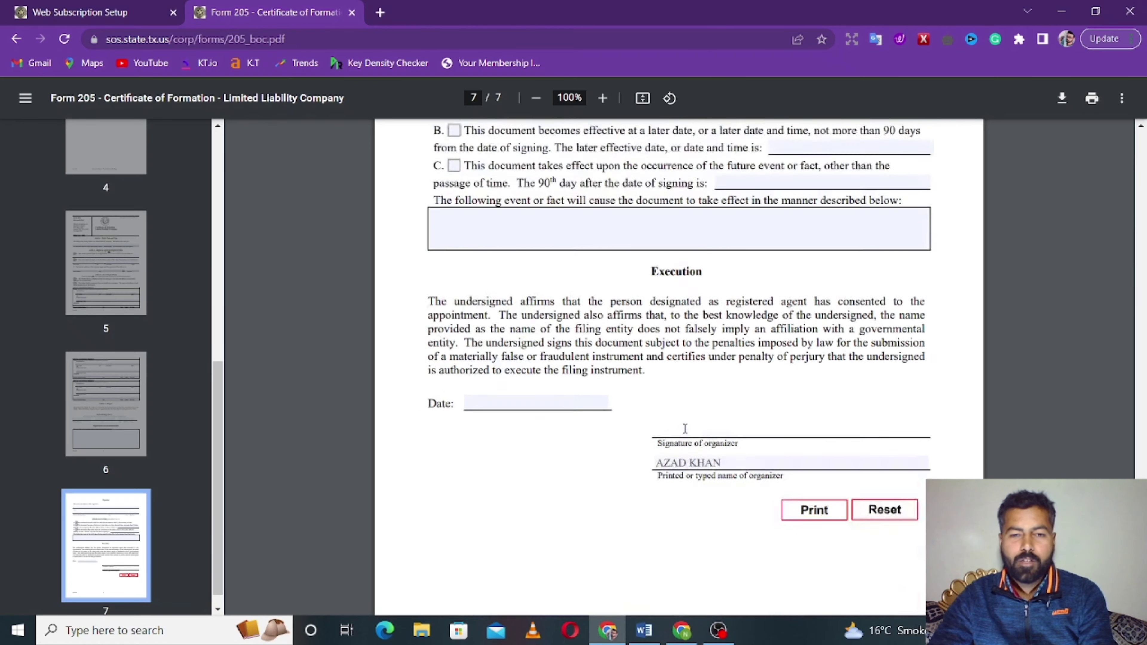
pyautogui.scroll(3, 685, 429)
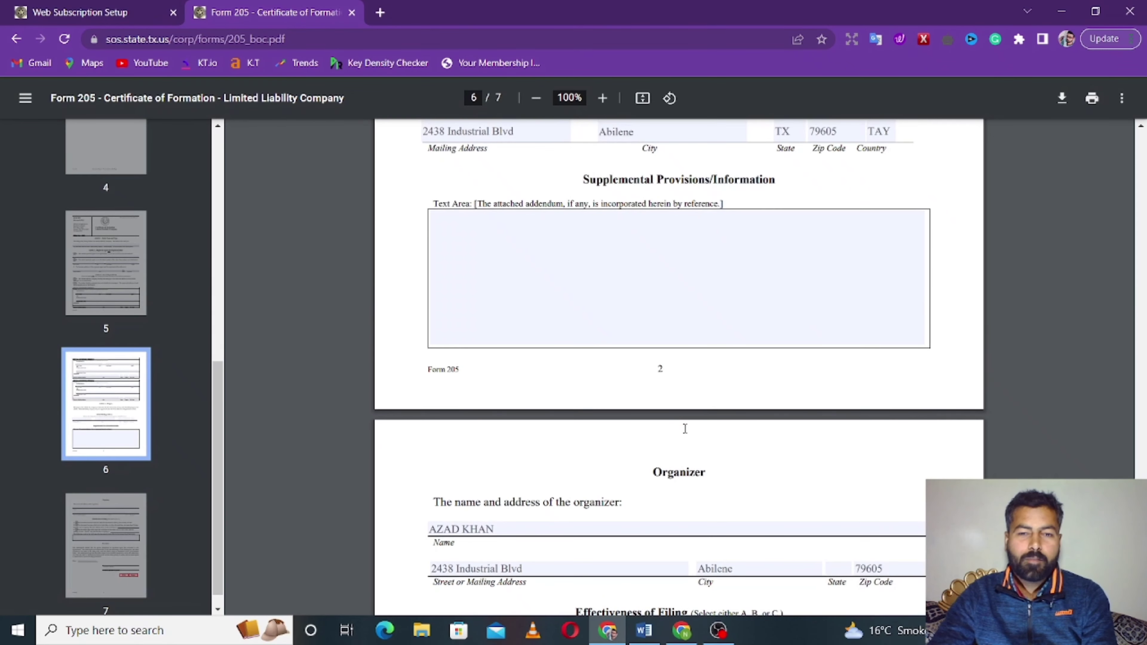
pyautogui.scroll(2, 703, 439)
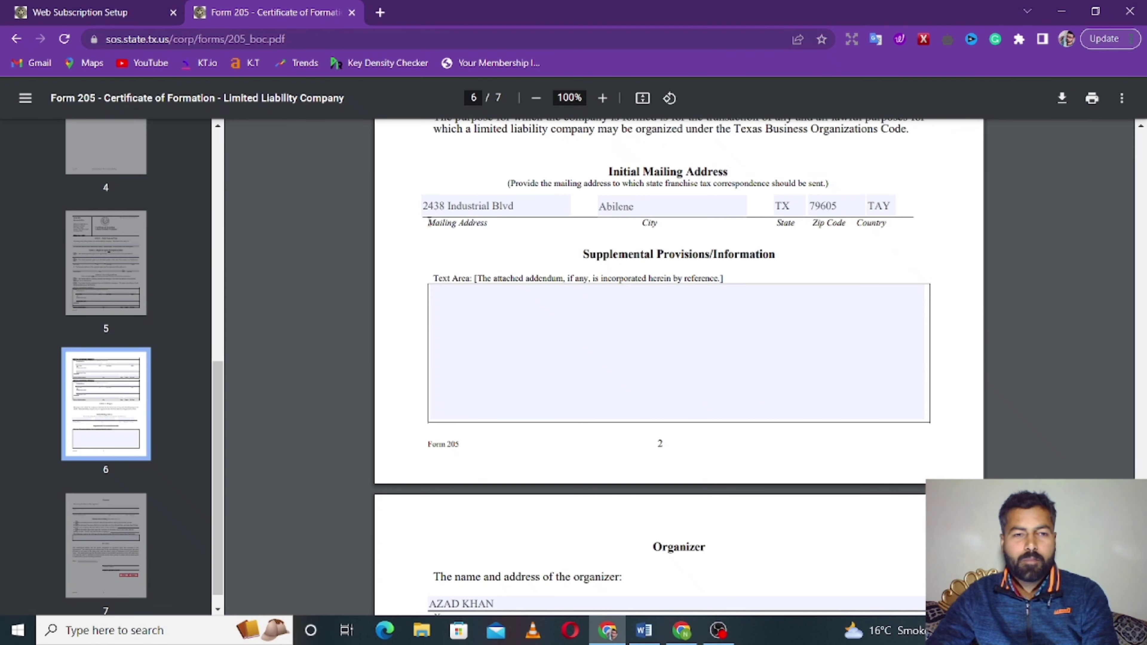
# - Switch to the Filing & Other General FAQs page and review the filing submission methods under Submitting Documents
pyautogui.moveTo(133, 5)
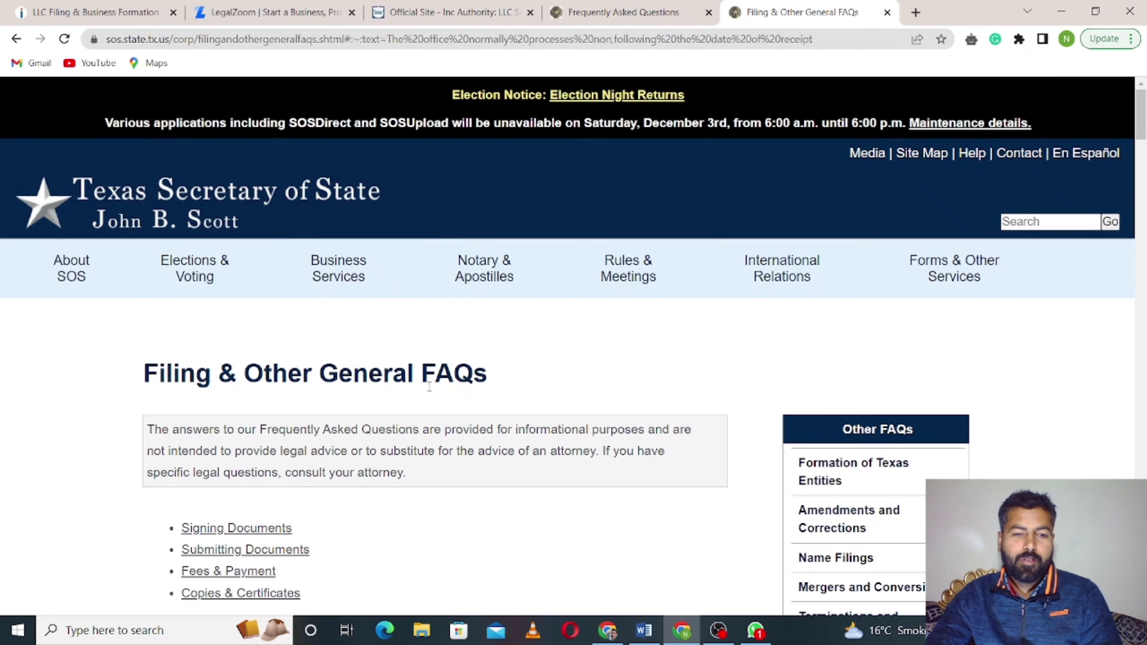
pyautogui.scroll(-15, 450, 387)
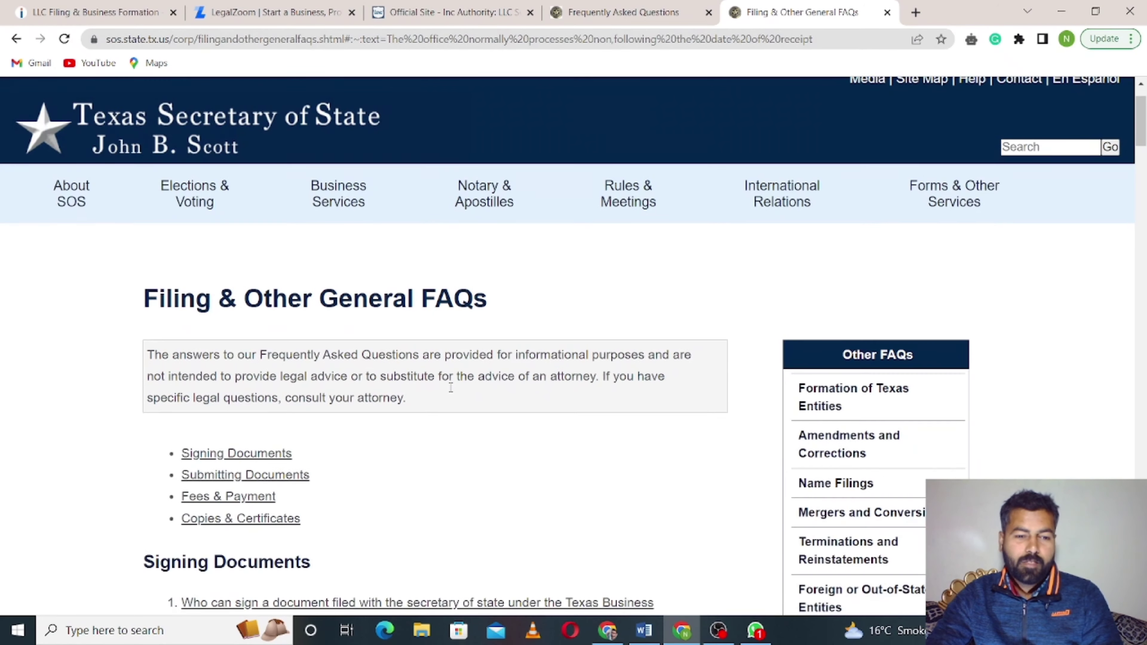
pyautogui.scroll(-15, 450, 389)
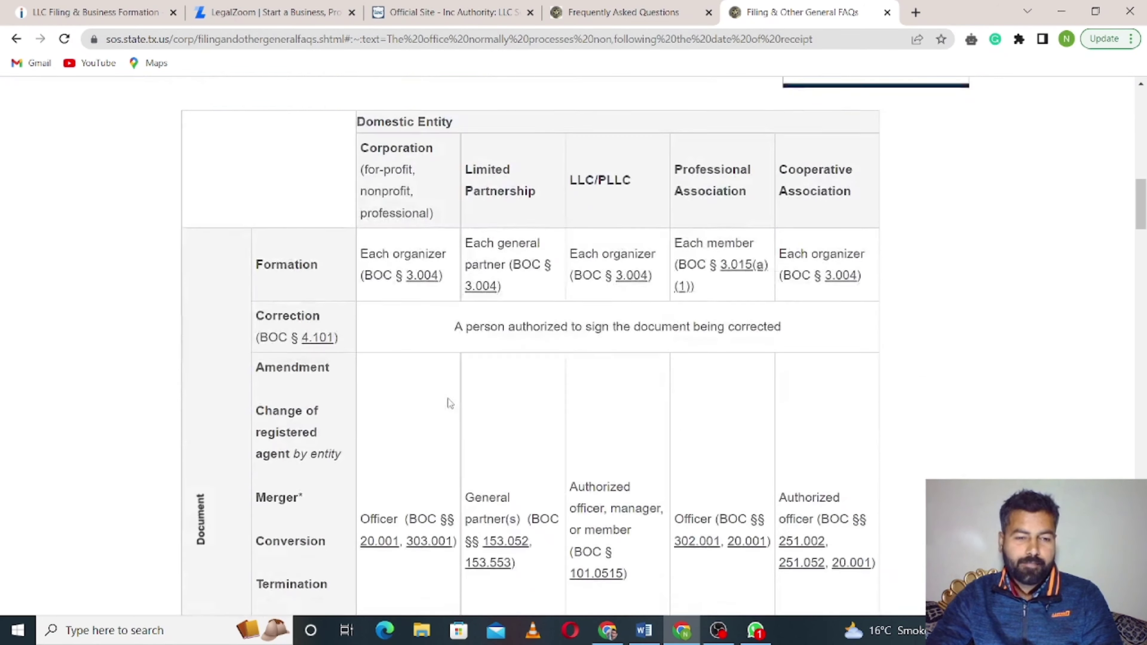
pyautogui.scroll(-12, 449, 409)
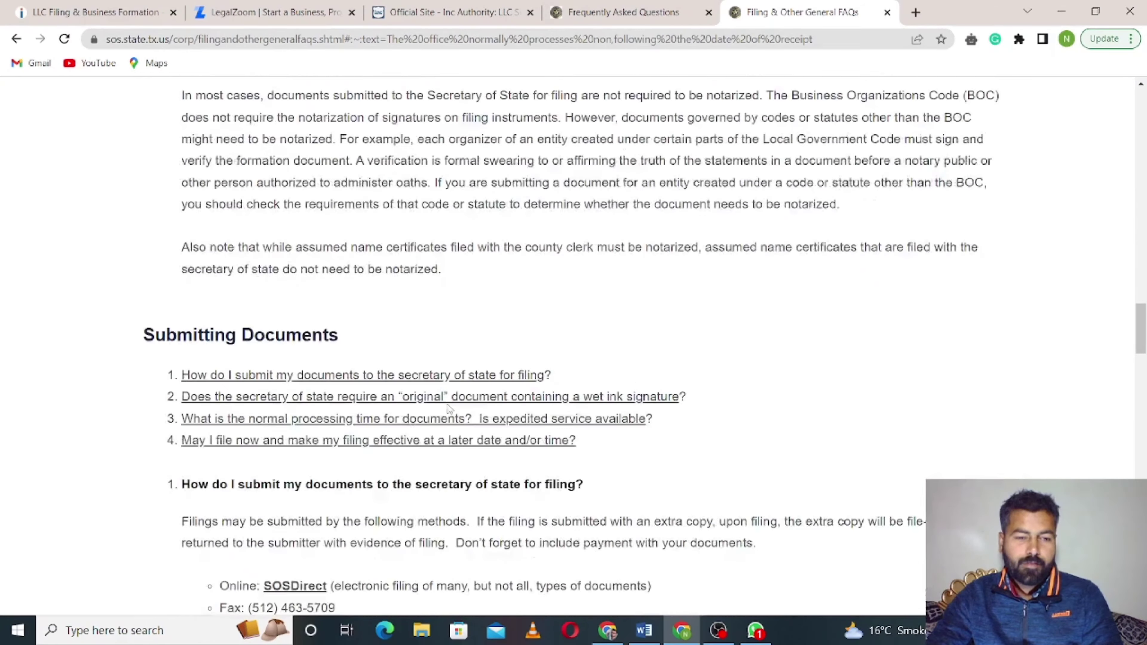
pyautogui.scroll(1, 448, 404)
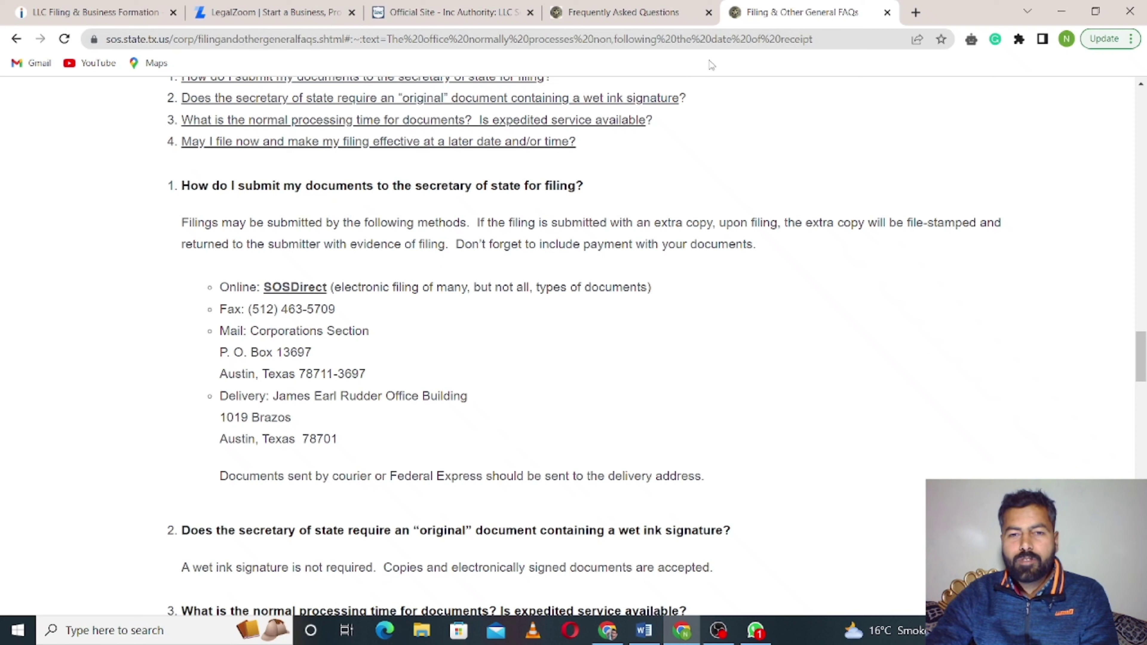
# - Open the SOSDirect: Business Searches & Formations page from the Texas Secretary of State home page and enter the SOSDirect site
pyautogui.click(668, 12)
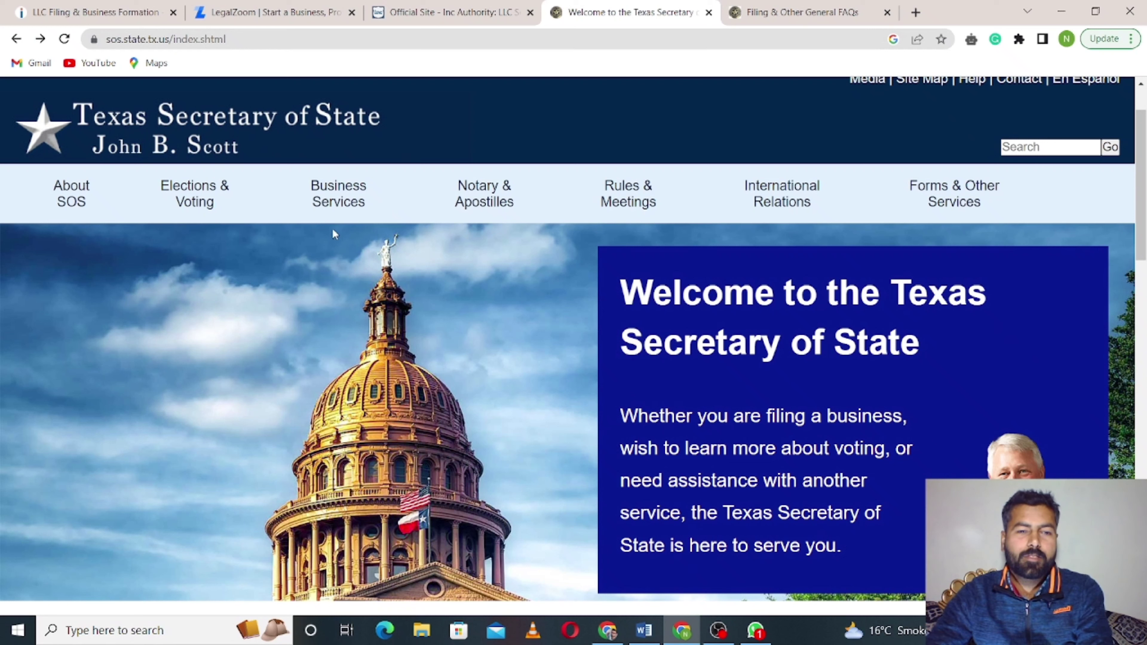
pyautogui.moveTo(333, 211)
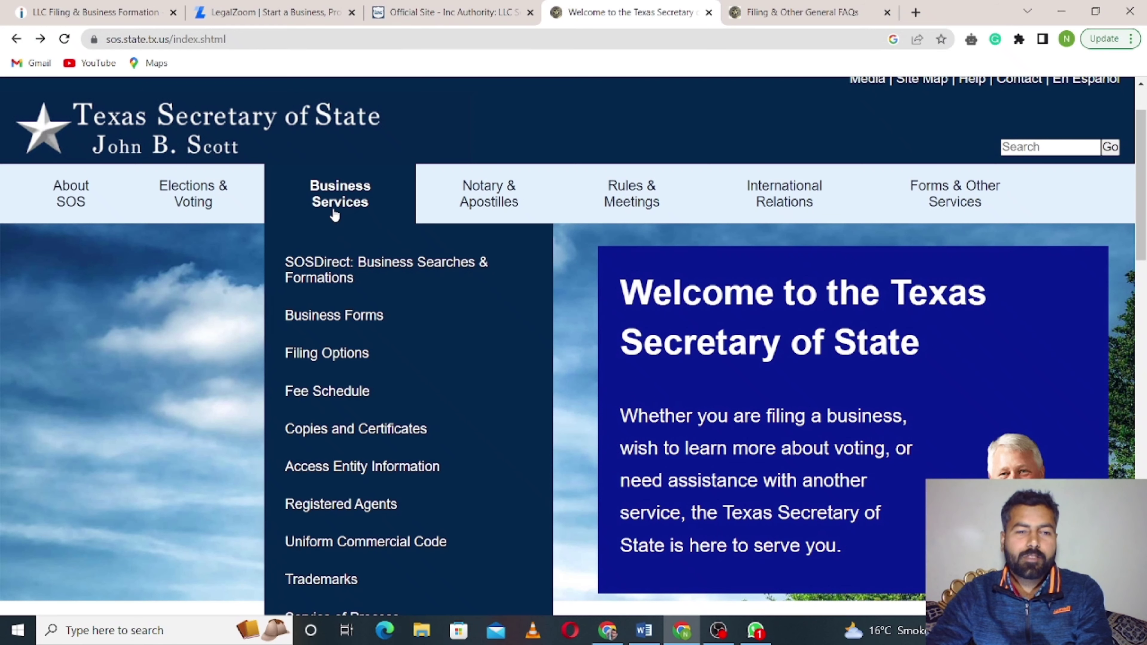
pyautogui.click(334, 269)
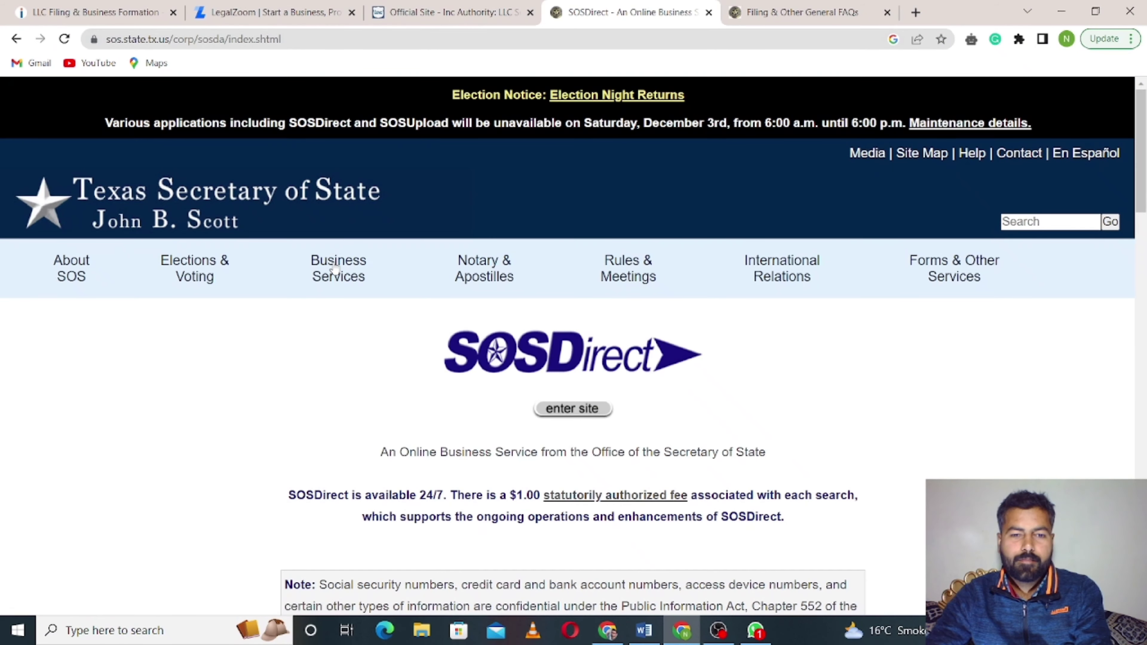
pyautogui.scroll(-2, 334, 269)
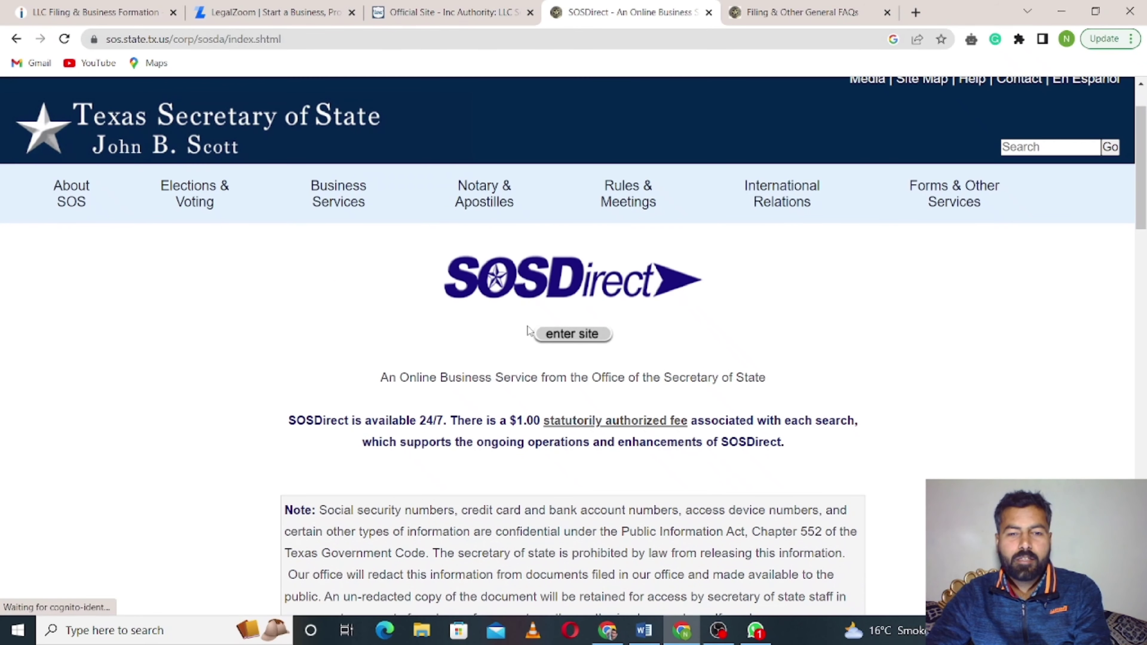
pyautogui.click(574, 340)
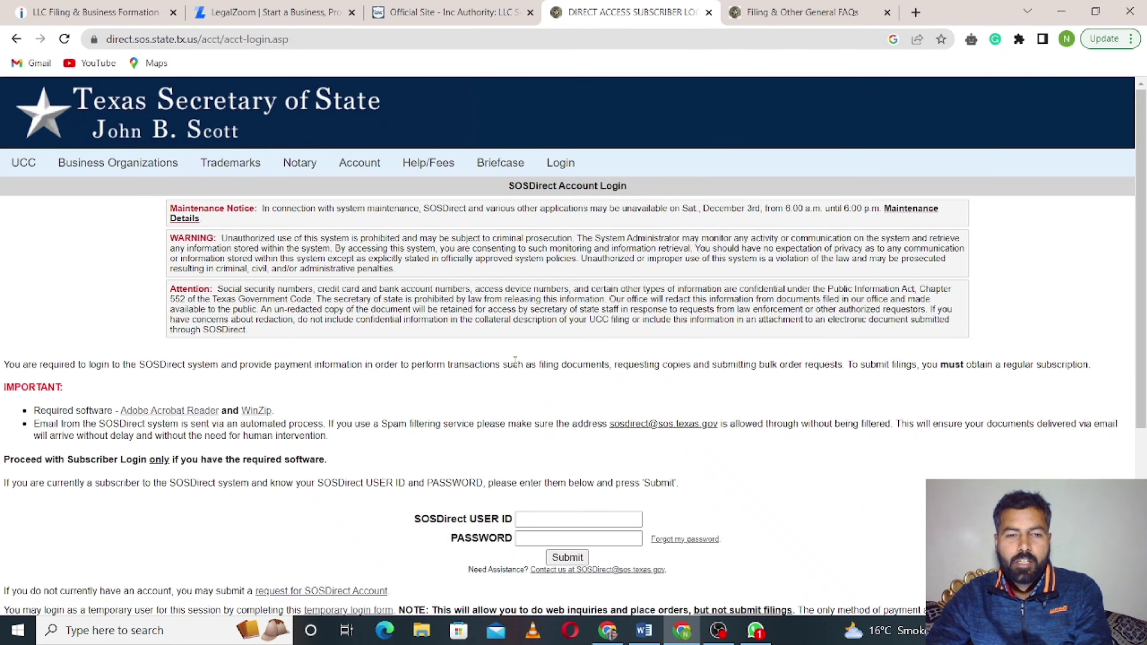
# - Request a new SOSDirect account and submit the individual's last and first name as the account name
pyautogui.scroll(-2, 507, 364)
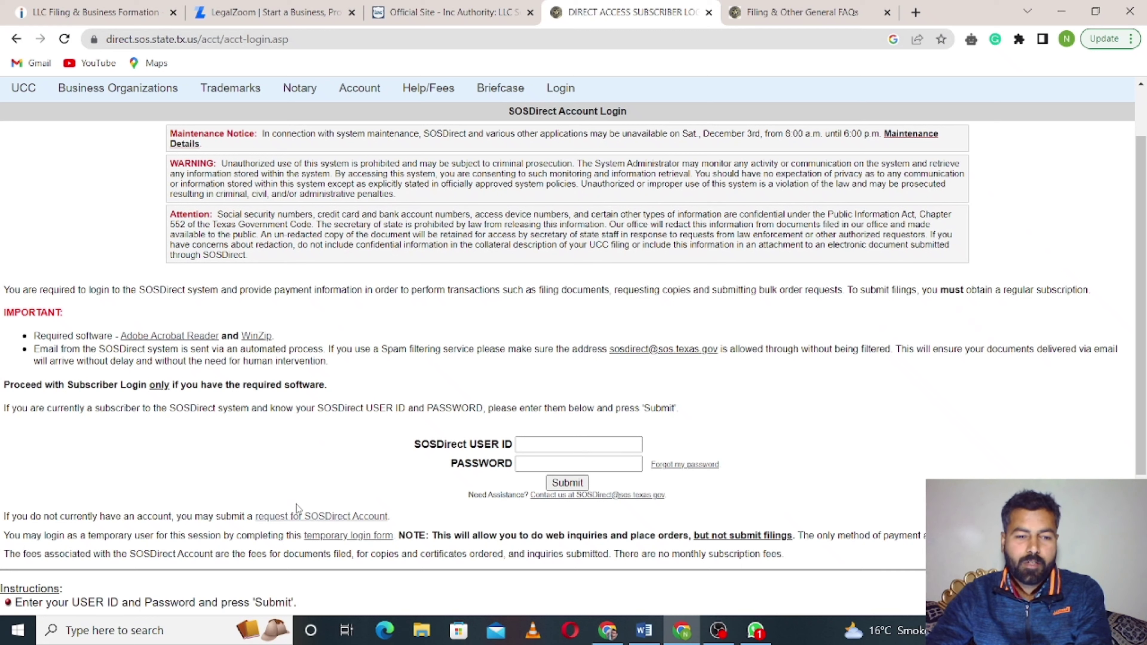
pyautogui.click(341, 520)
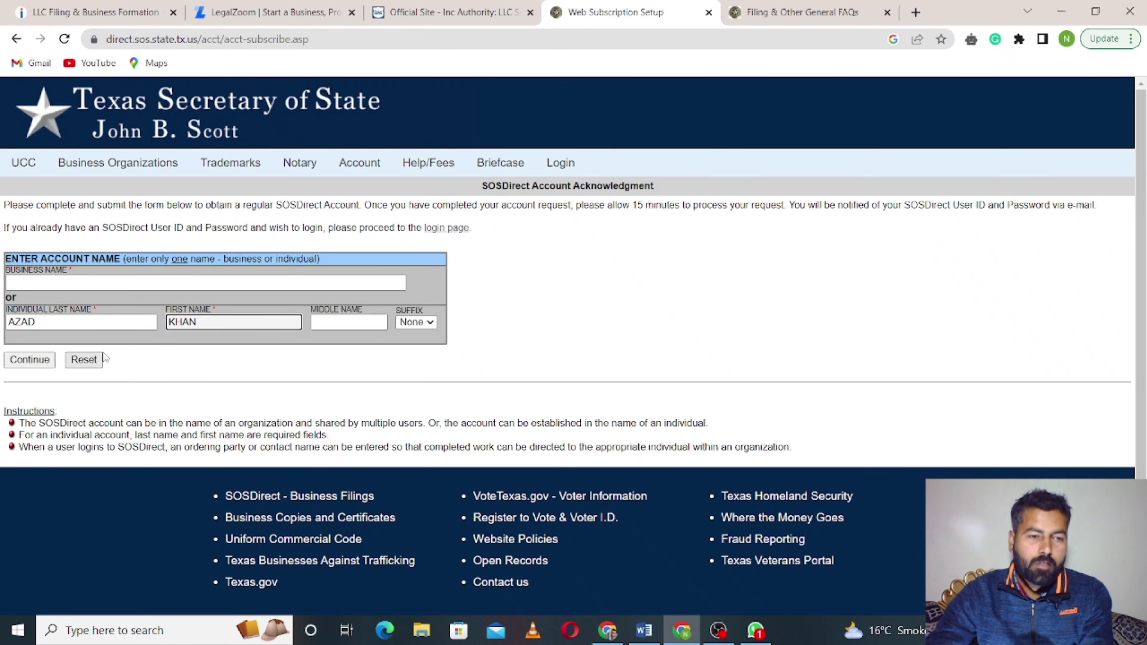
pyautogui.click(48, 361)
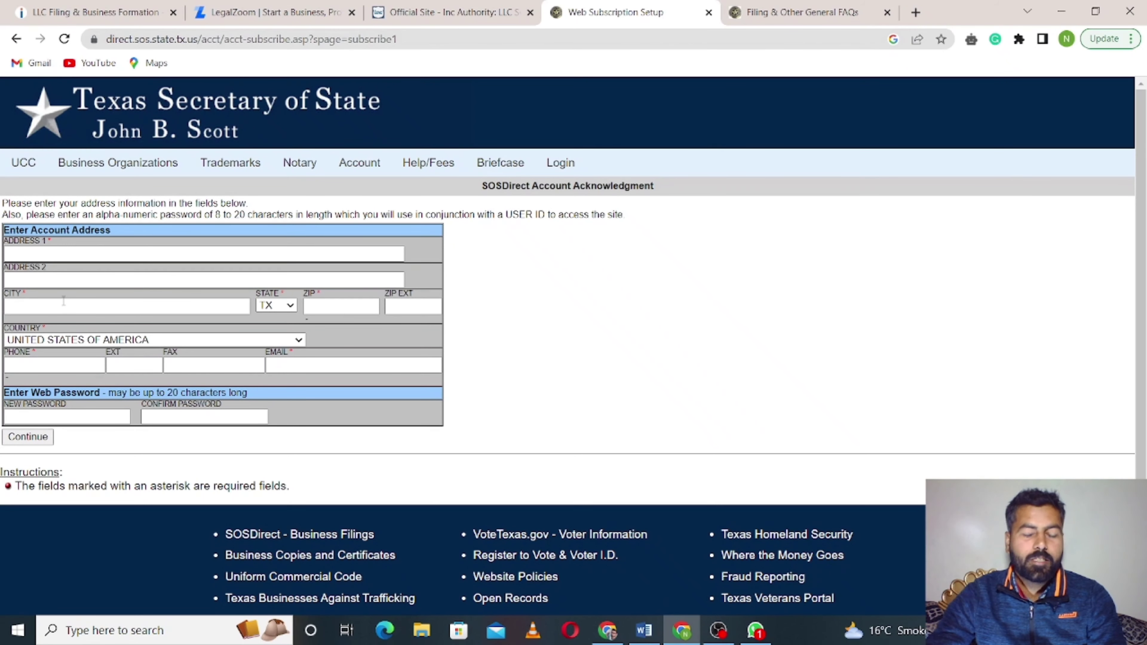
# - Fill in and submit the account's address, phone, e-mail and web password, and decline saving the address in the browser
pyautogui.click(56, 258)
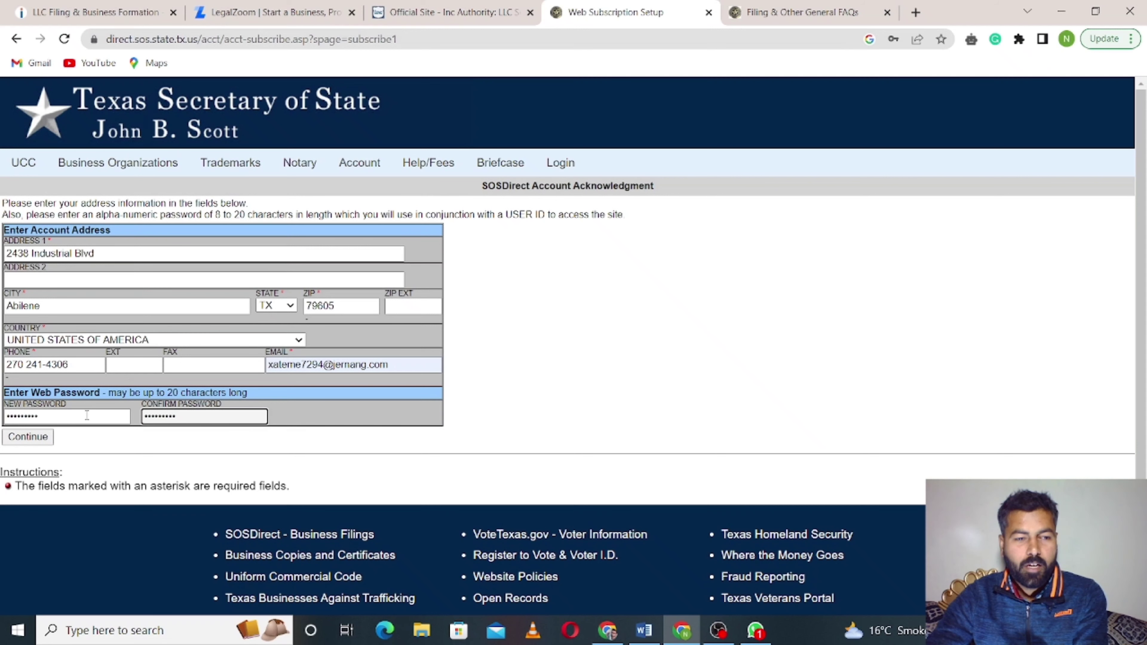
pyautogui.click(47, 441)
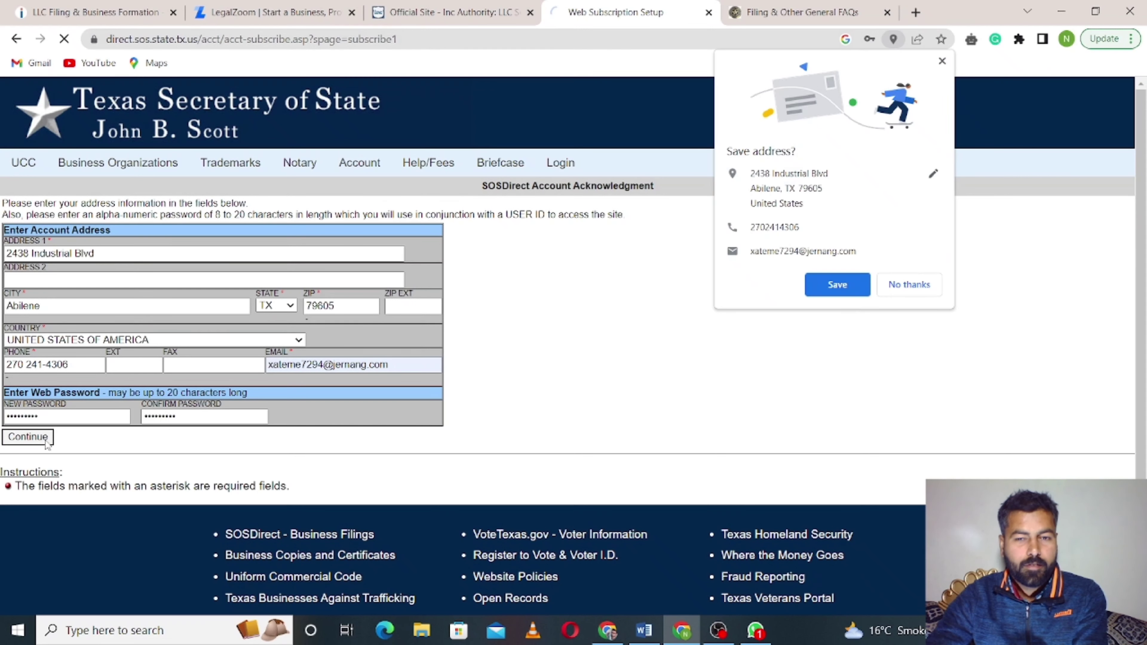
pyautogui.click(906, 285)
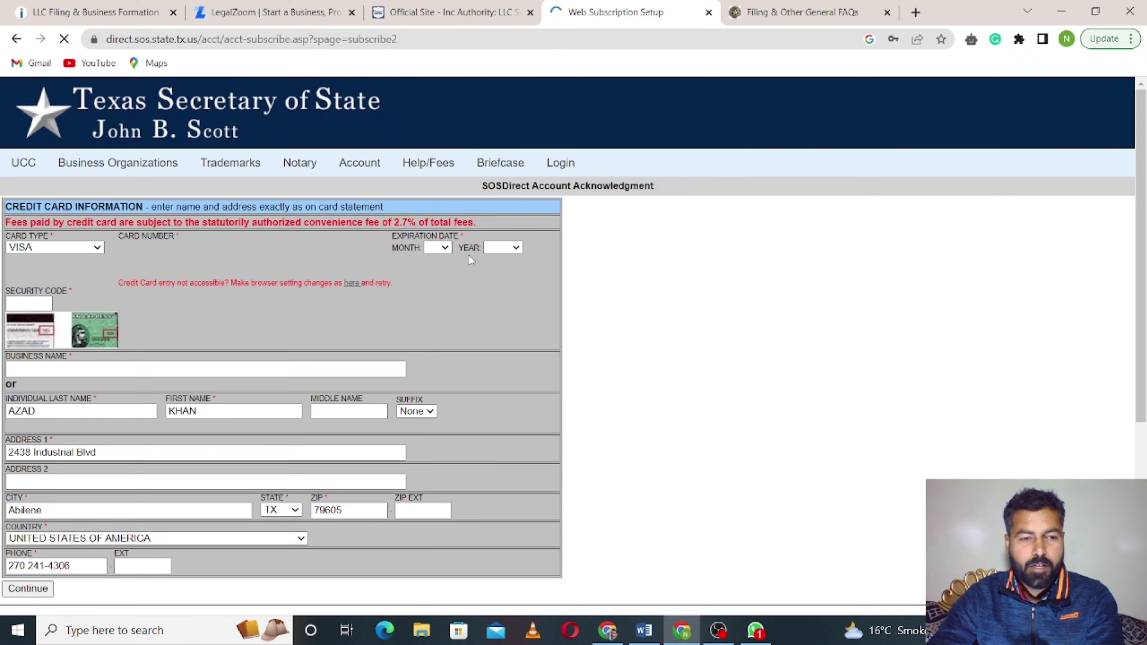
# - Look over the credit card information form and choose VISA as the card type
pyautogui.scroll(-2, 469, 256)
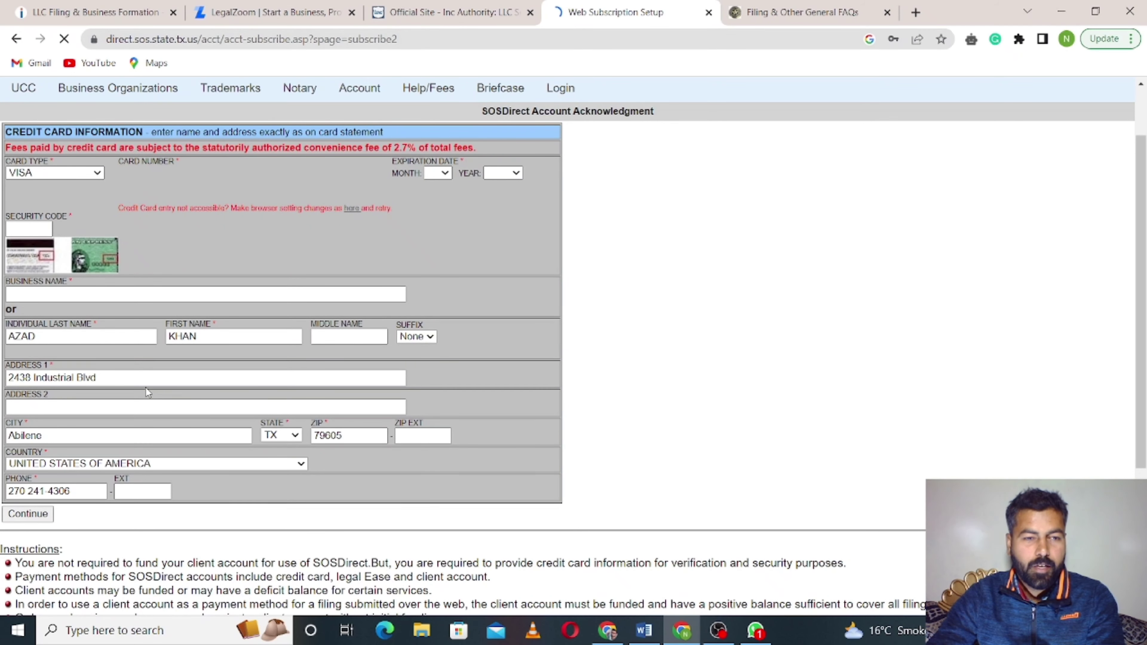
pyautogui.scroll(2, 146, 388)
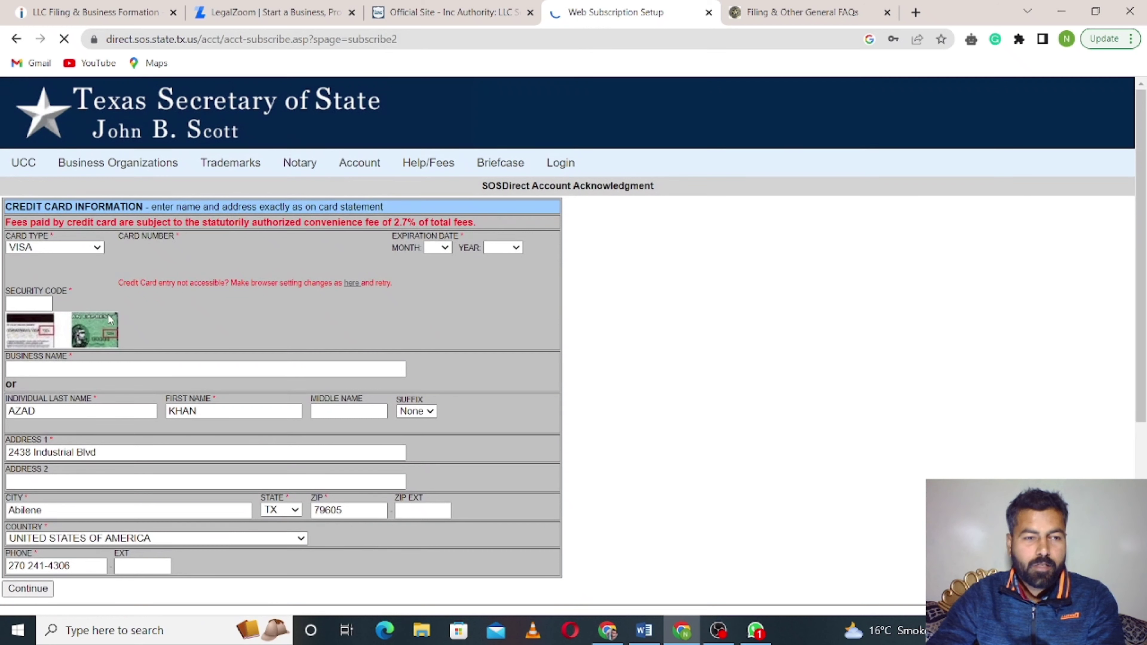
pyautogui.click(75, 248)
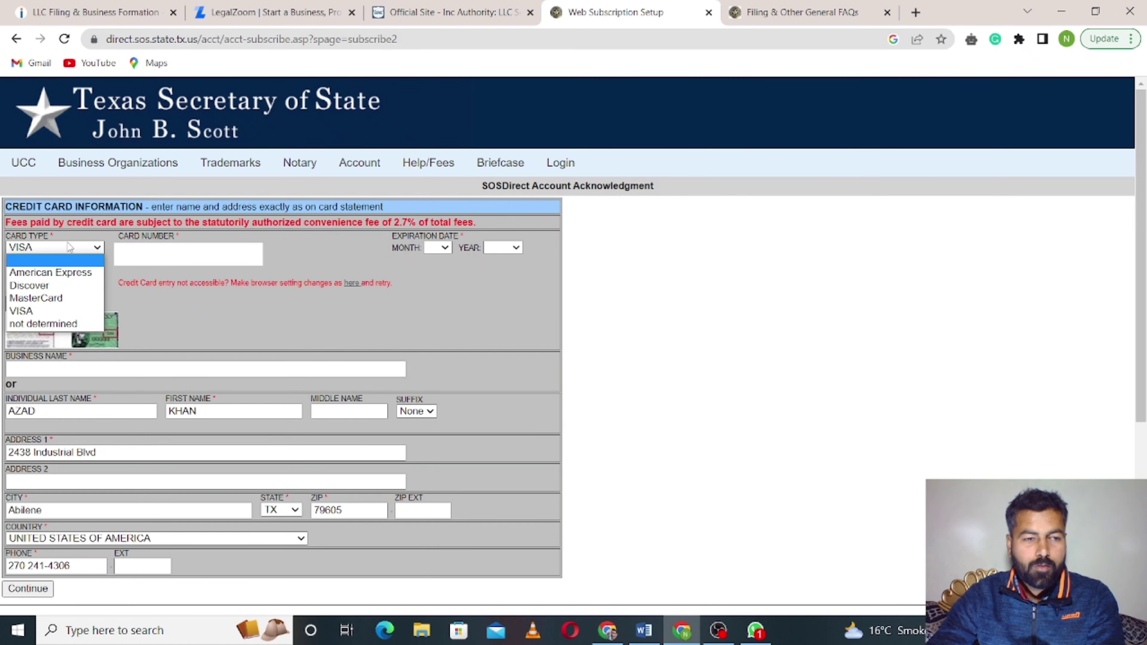
pyautogui.click(61, 312)
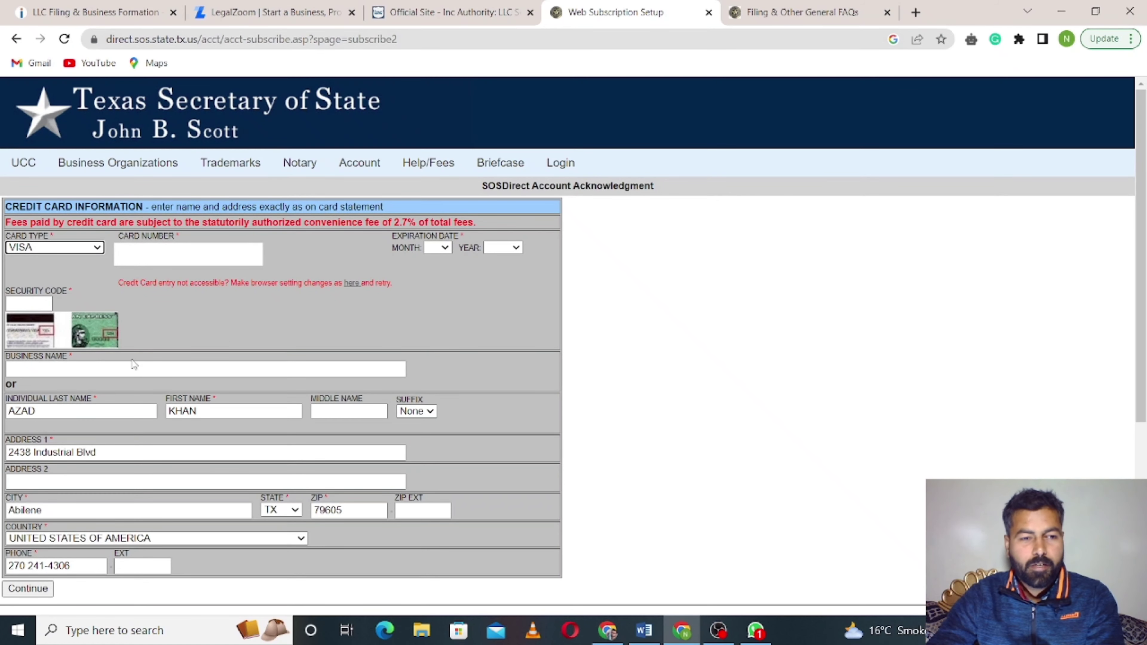
pyautogui.scroll(-3, 111, 345)
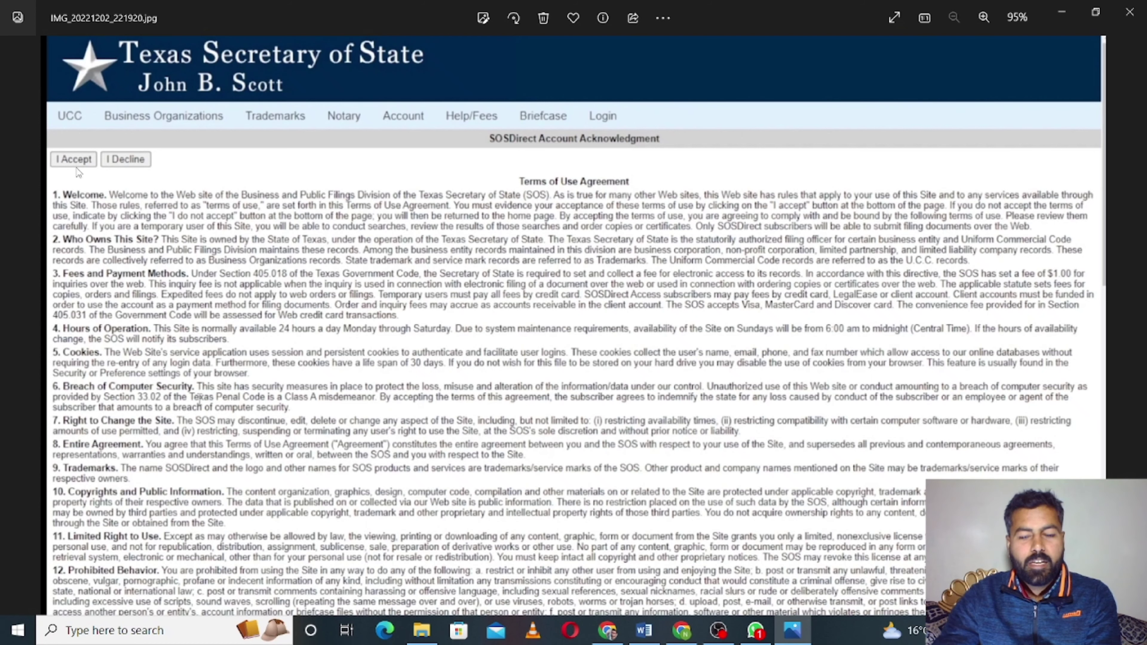
# - In the Photos viewer, go through the saved screenshots from the Terms of Use Agreement through the subscription e-mail to the SOSDirect login
pyautogui.press('Right')
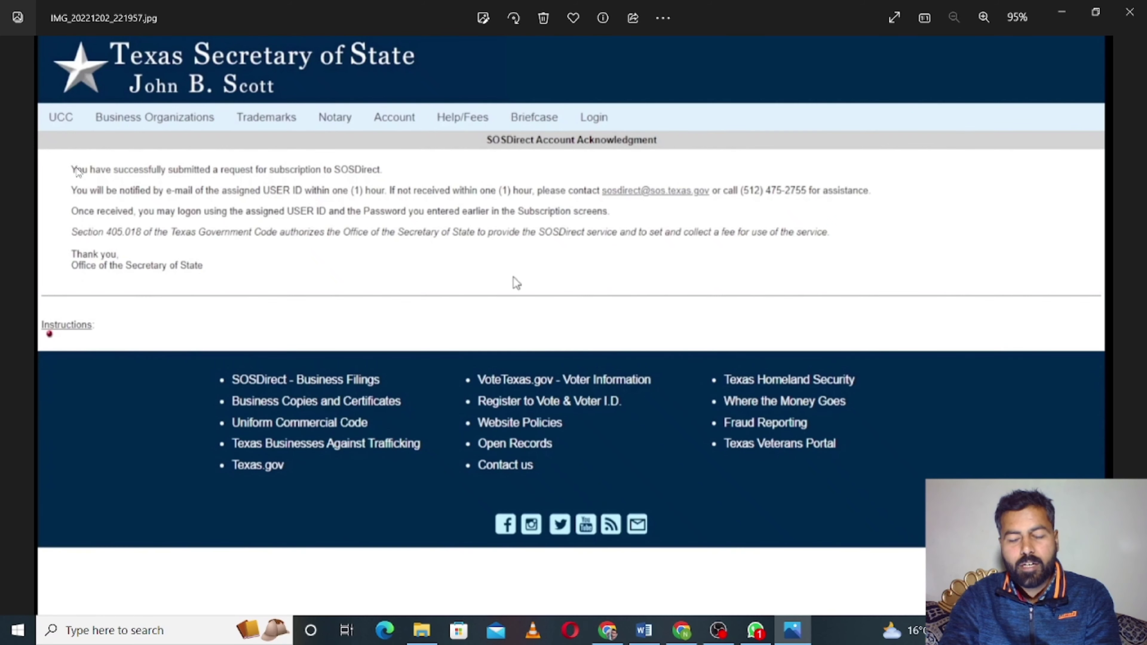
pyautogui.press('Right')
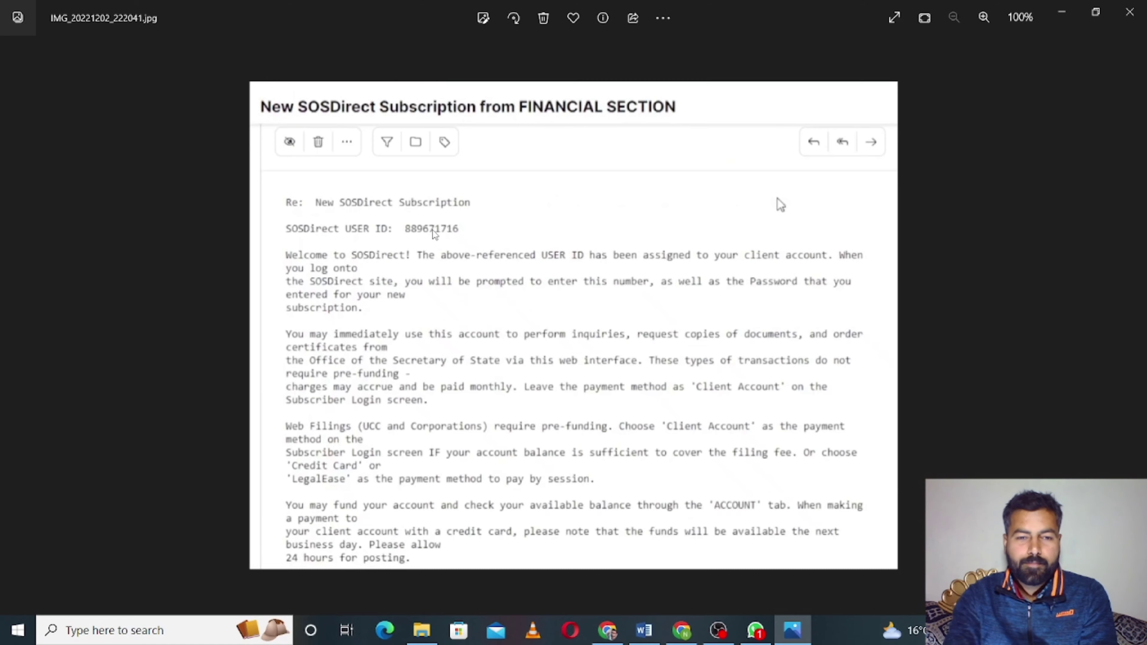
pyautogui.press('Right')
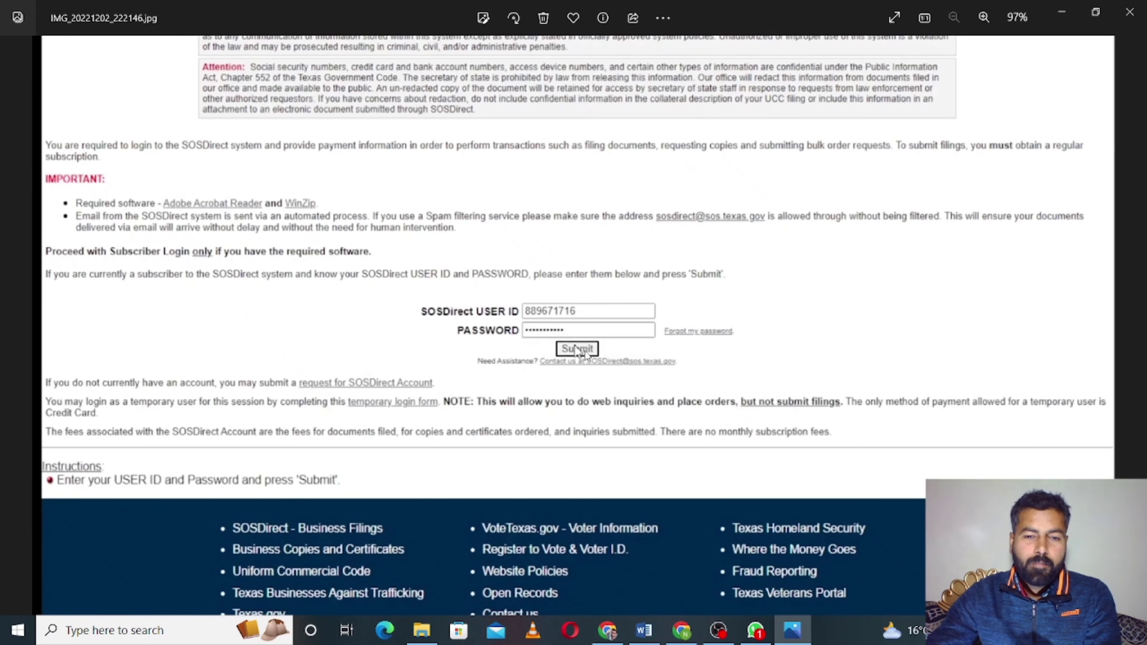
pyautogui.press('Right')
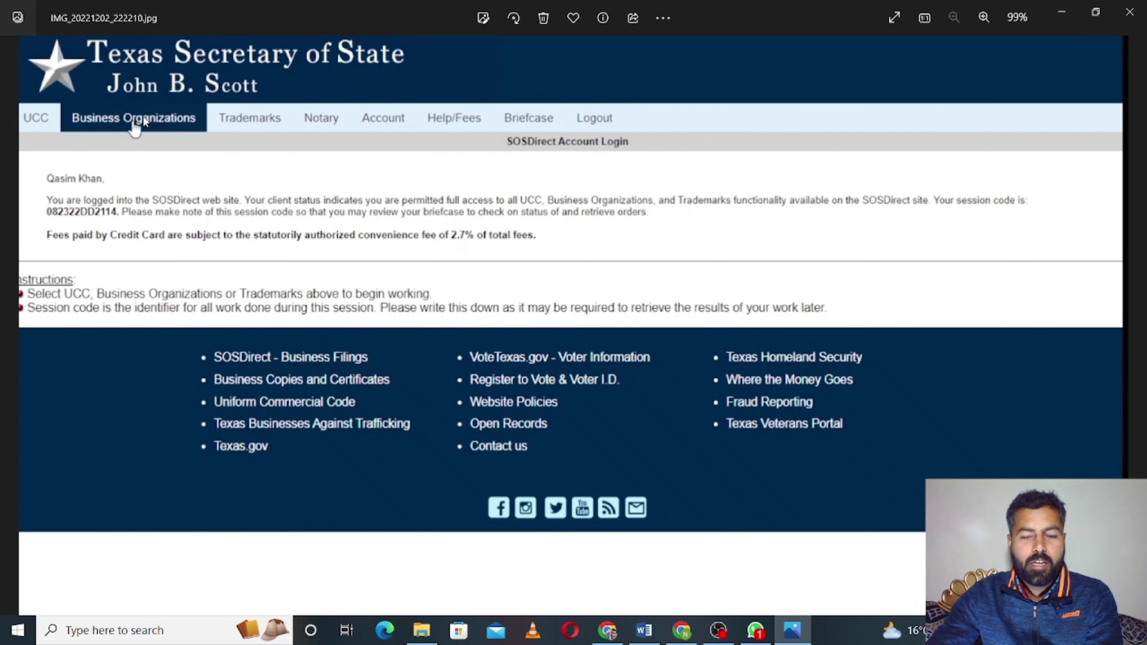
# - View the screenshots of the Business Organizations menu, Name Availability Search and Taxable Entity Search, and return to Name Availability Search
pyautogui.press('Right')
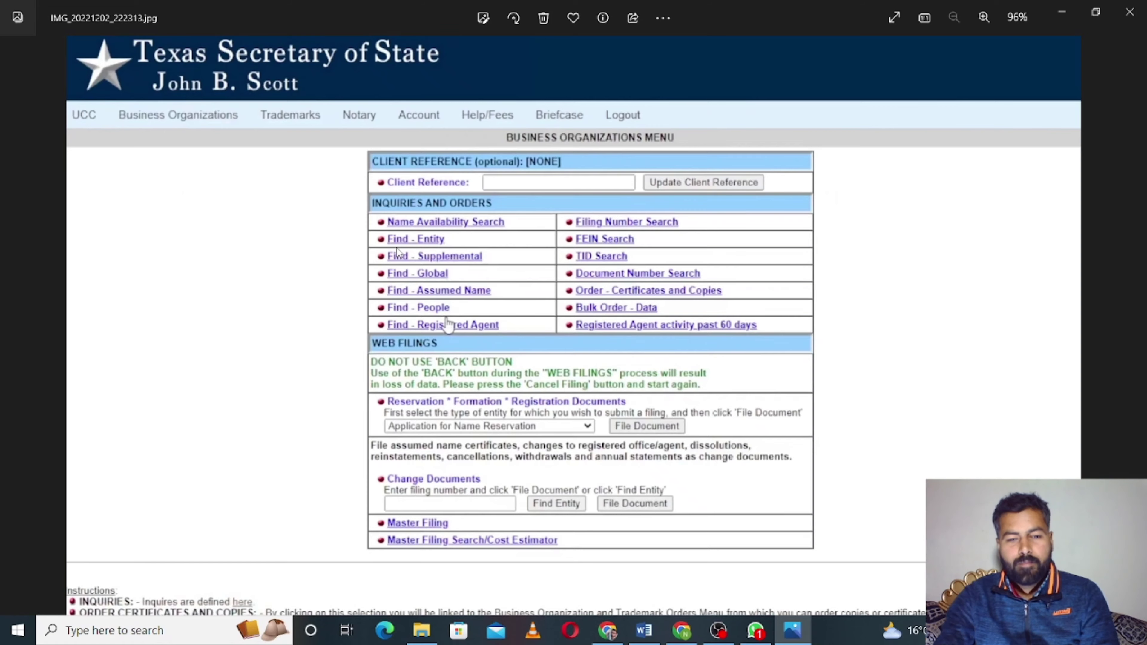
pyautogui.press('Right')
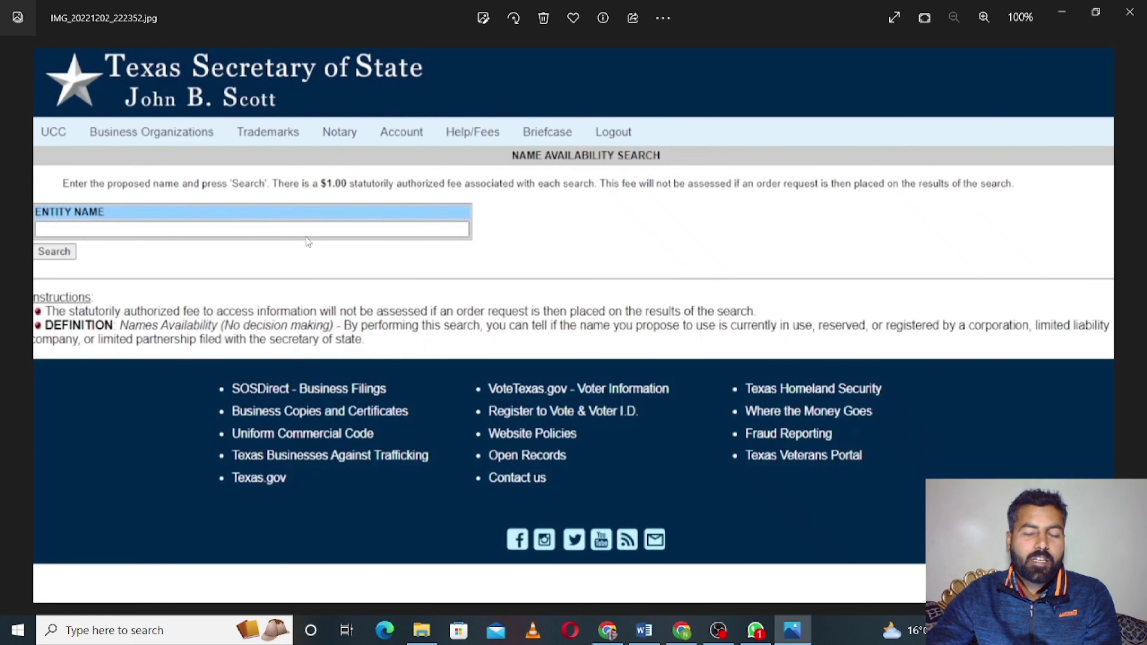
pyautogui.press('Right')
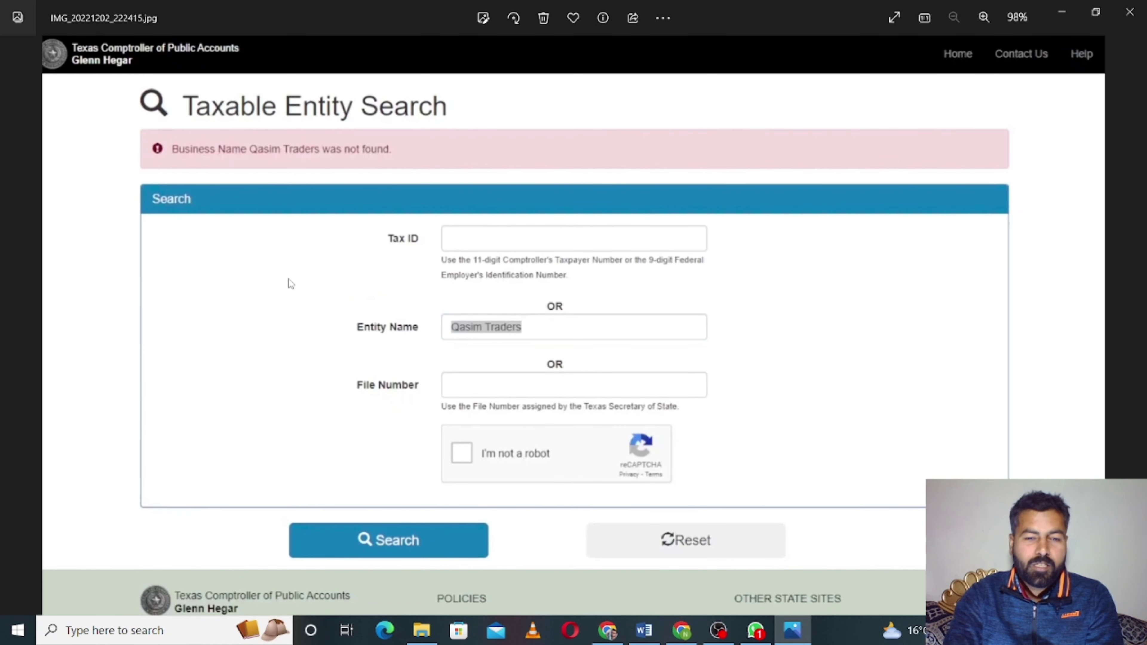
pyautogui.press('Left')
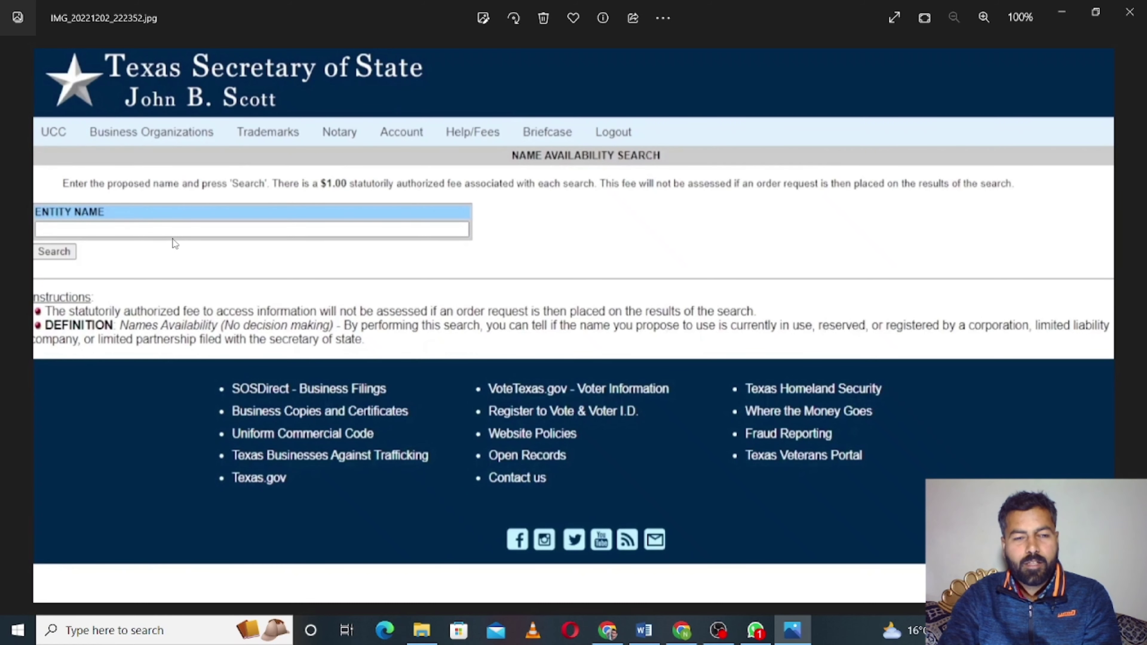
# - View the screenshots that show choosing Domestic Limited Liability Company (LLC) and the Certificate of Formation filing type
pyautogui.press('Right')
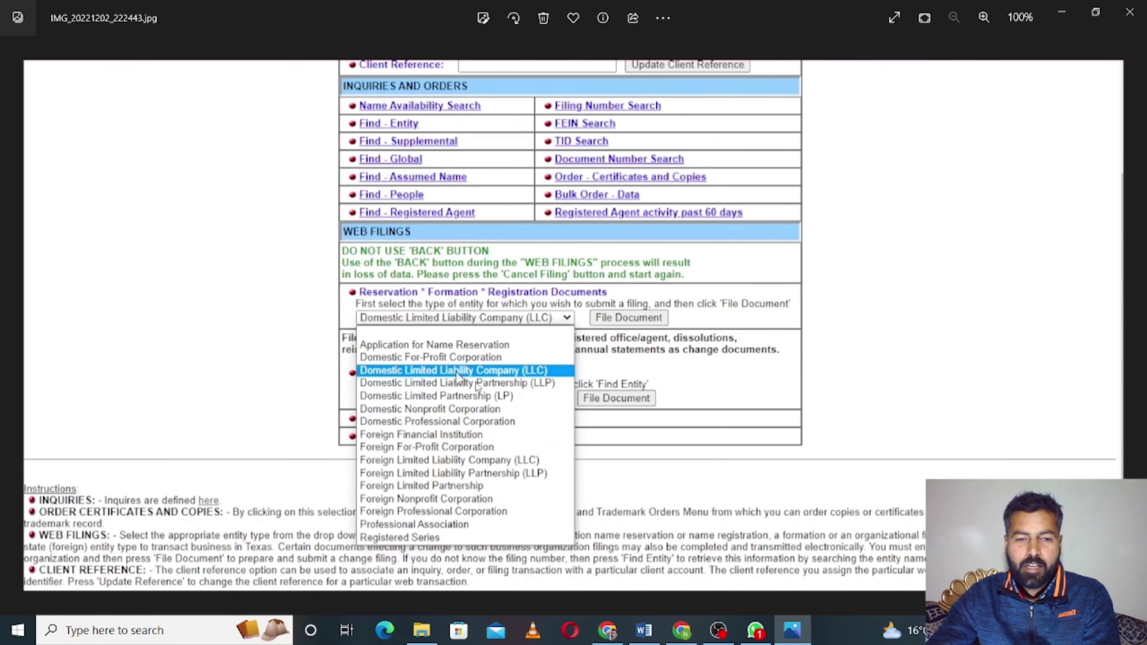
pyautogui.press('Right')
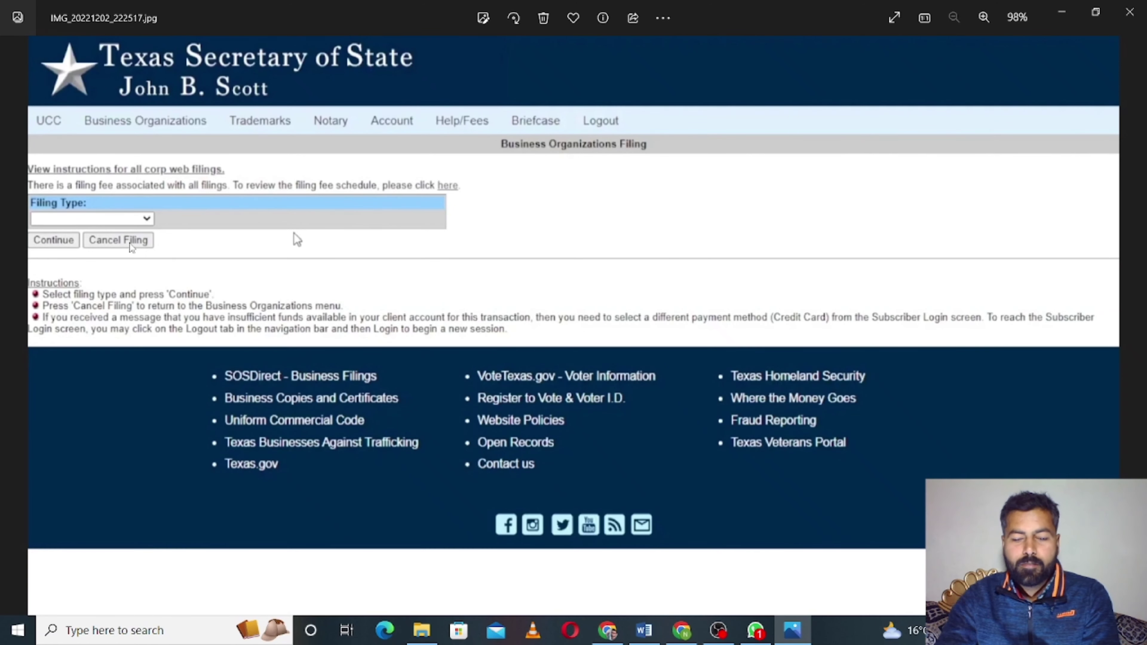
pyautogui.press('Right')
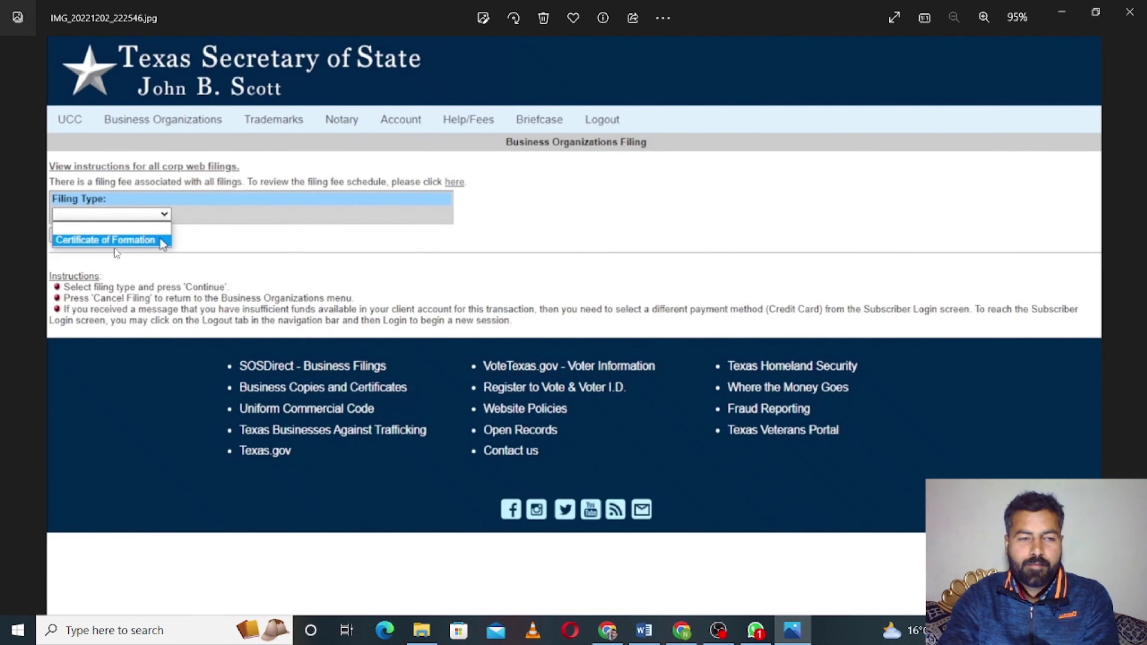
pyautogui.press('Right')
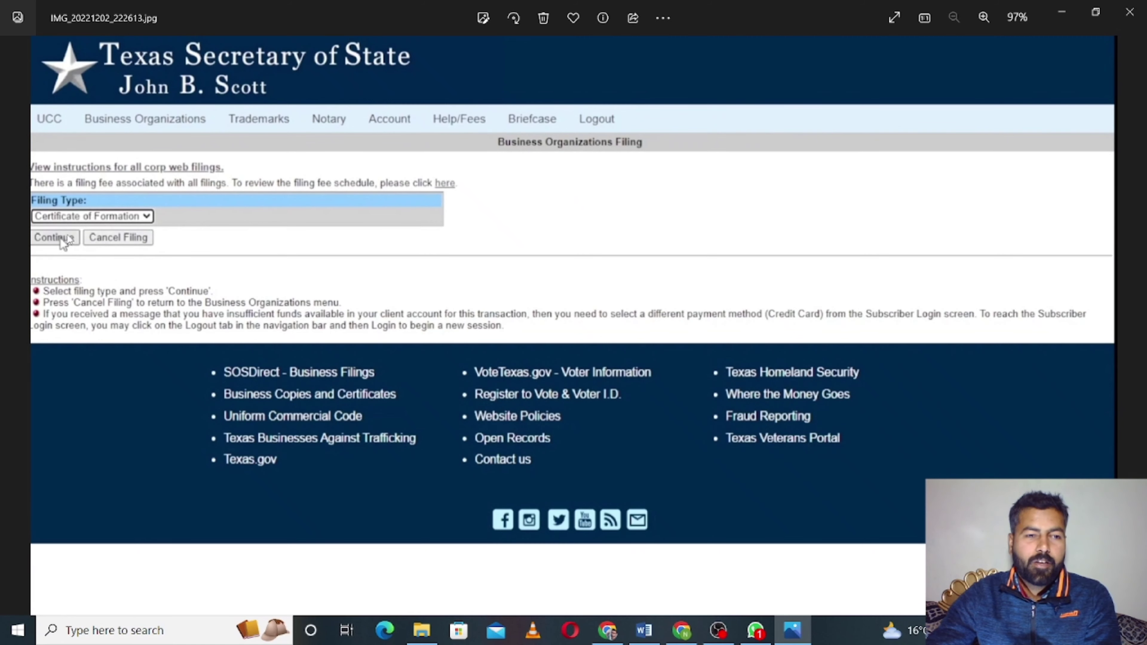
# - View the Certificate of Formation screenshots for Article 1 - Entity Name and Type and the Initial Mailing Address
pyautogui.press('Right')
pyautogui.press('Right')
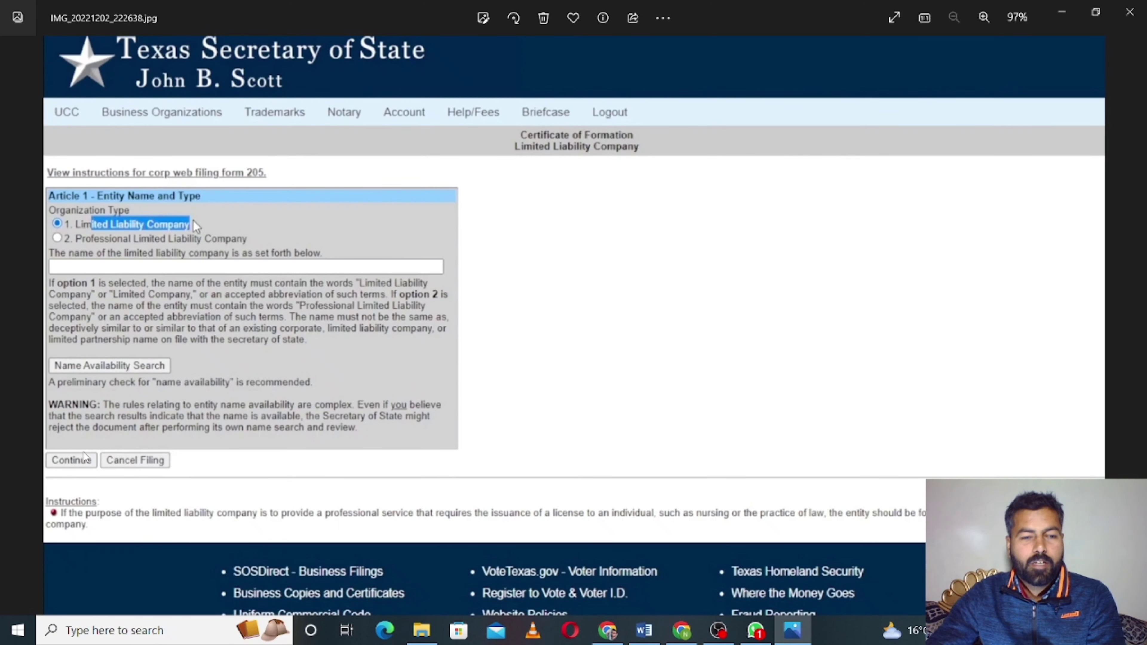
pyautogui.press('Right')
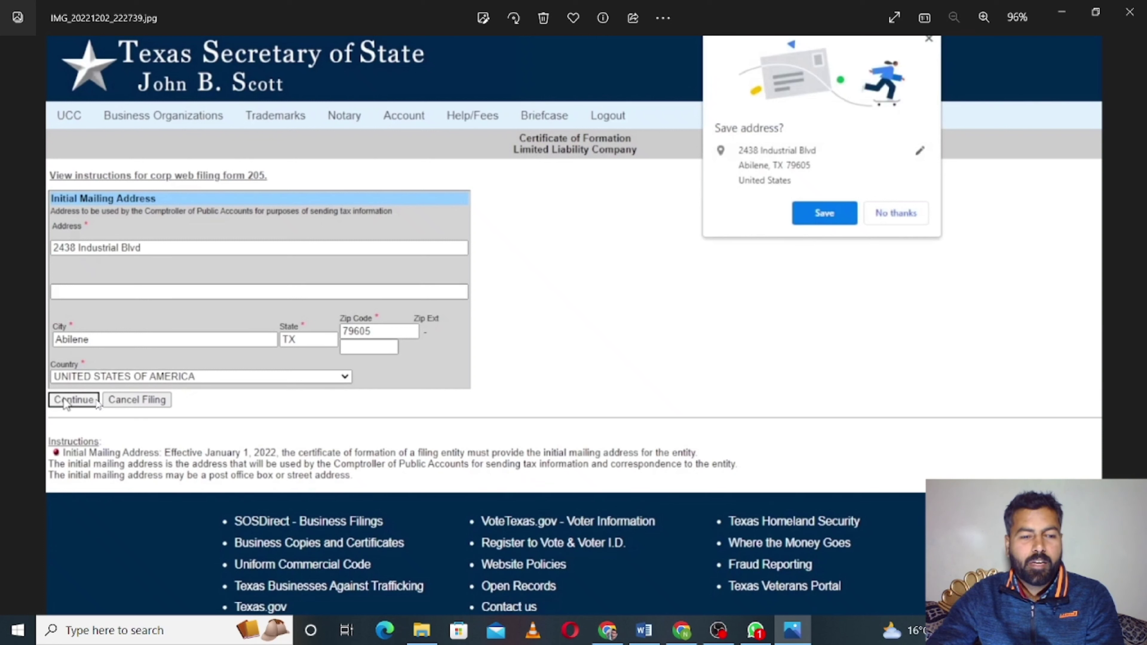
# - View the screenshots of Article 2 - Registered Agent and Office and both Article 3 - Governing Authority pages
pyautogui.press('Right')
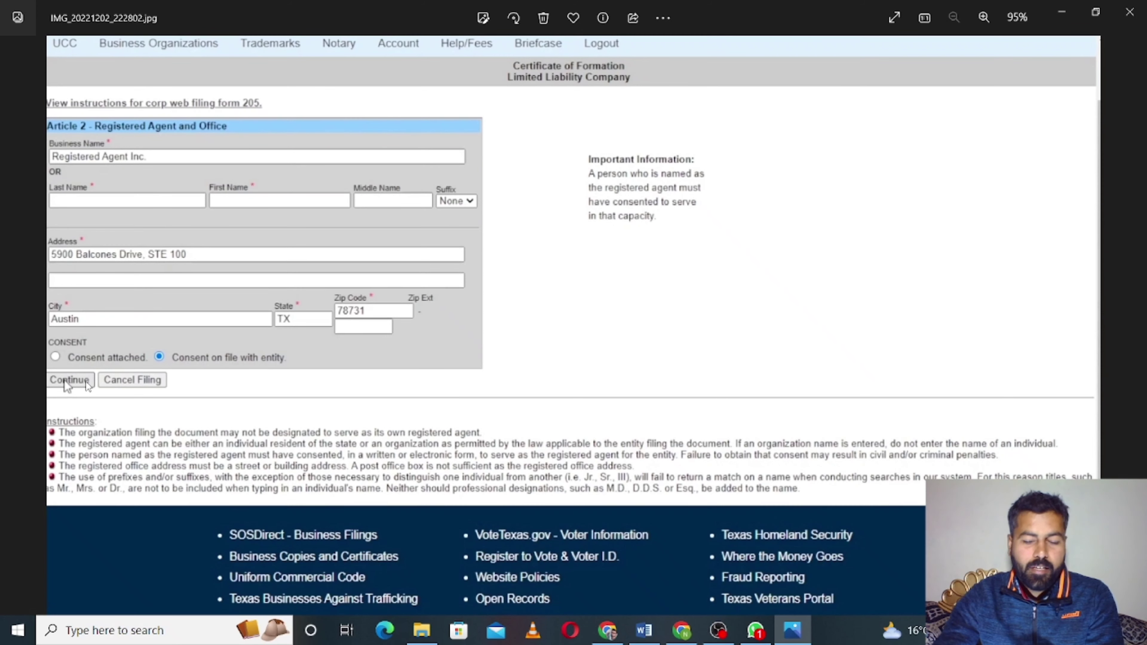
pyautogui.press('Right')
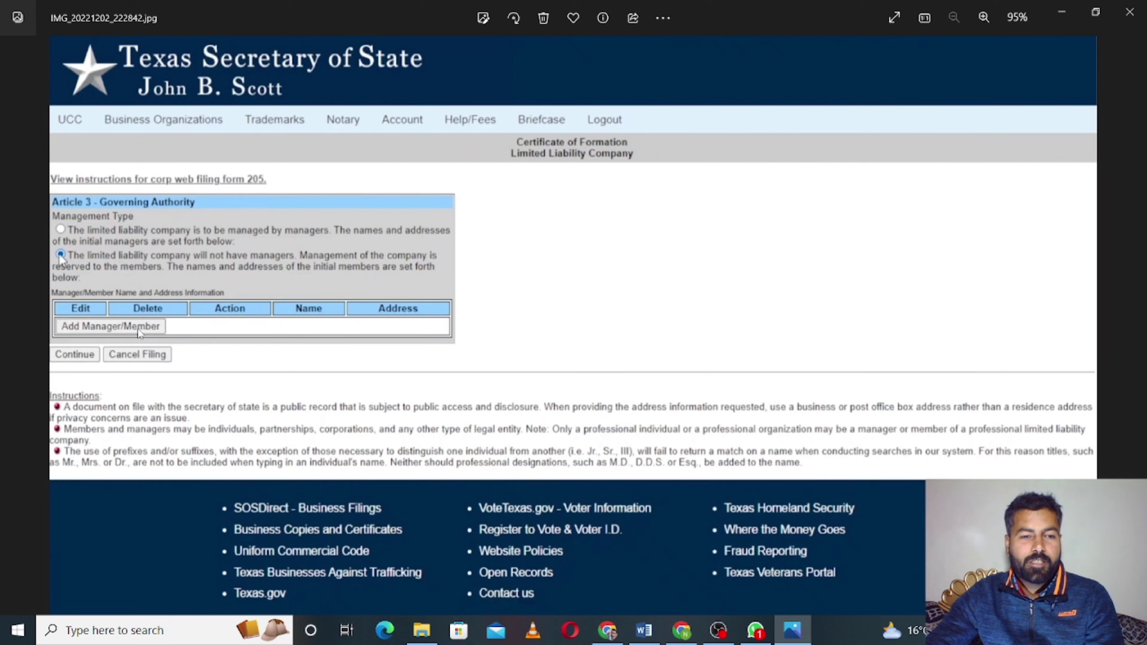
pyautogui.press('Right')
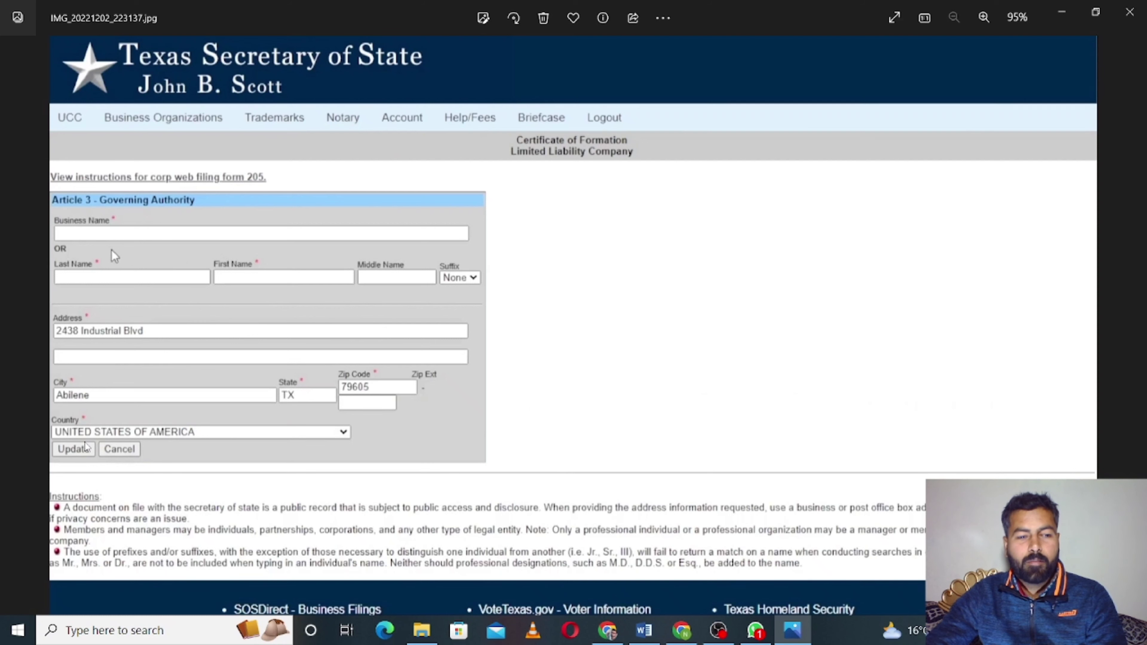
# - View the screenshots of Supplemental Provisions/Information, Organizer and Execution, through to the Business Organizations Filing review page
pyautogui.press('Right')
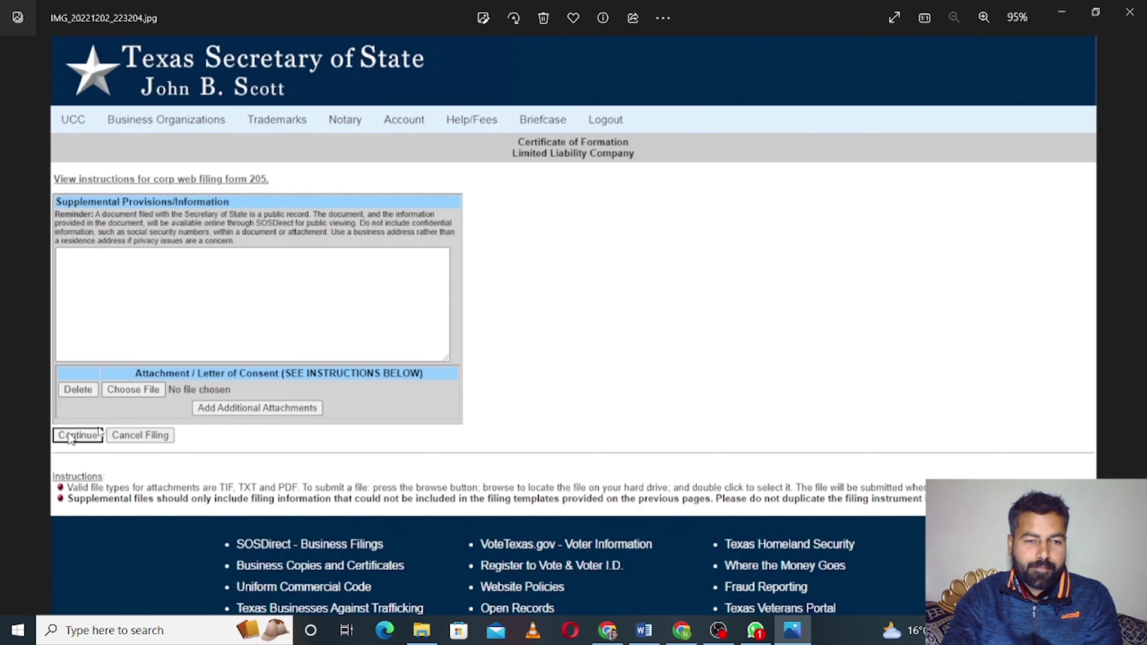
pyautogui.press('Right')
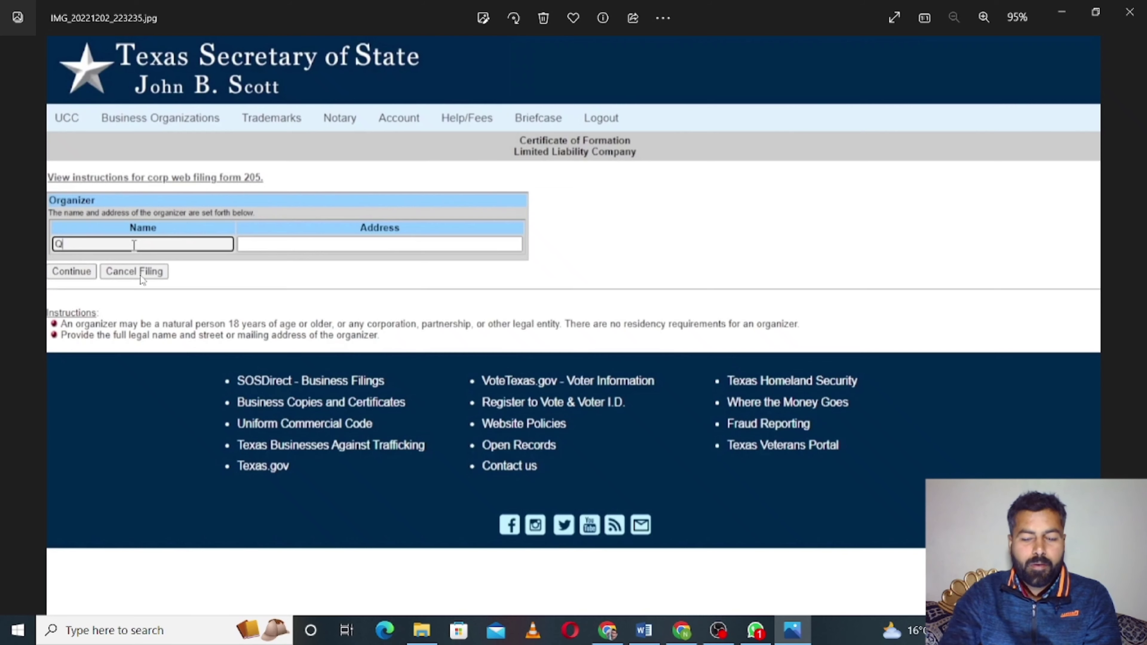
pyautogui.press('Right')
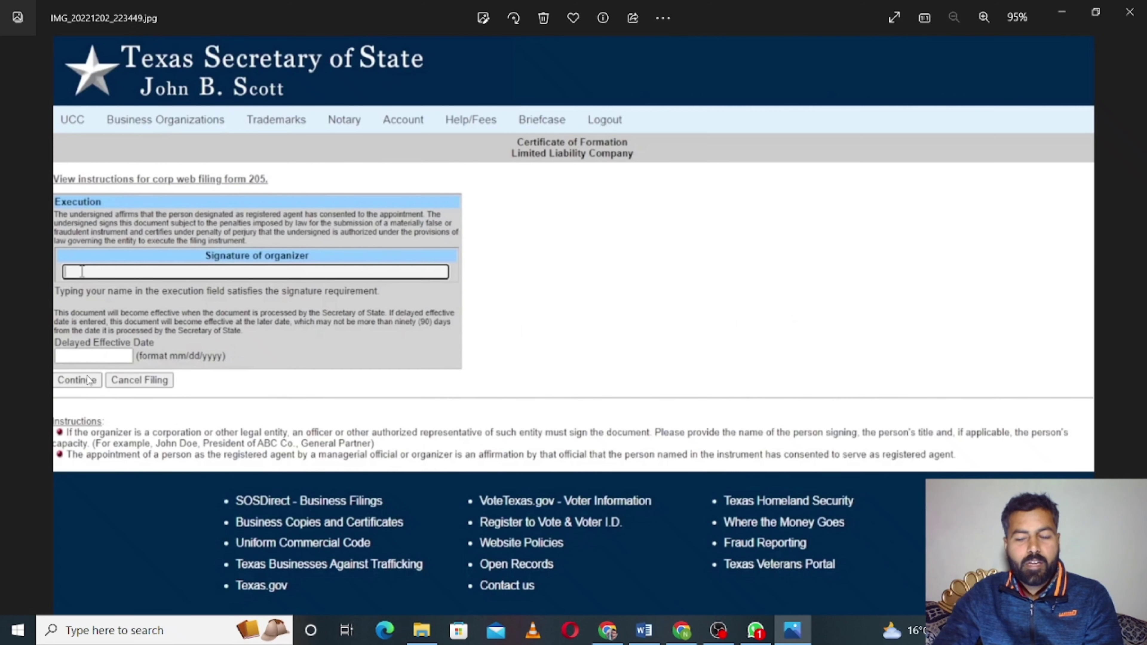
pyautogui.press('Right')
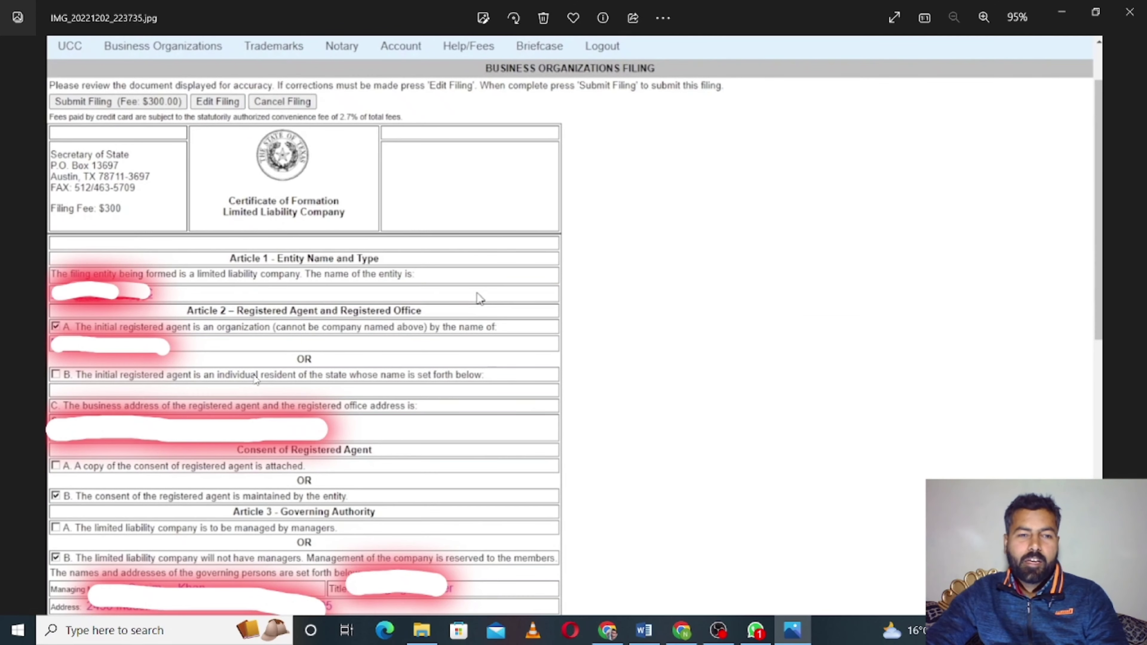